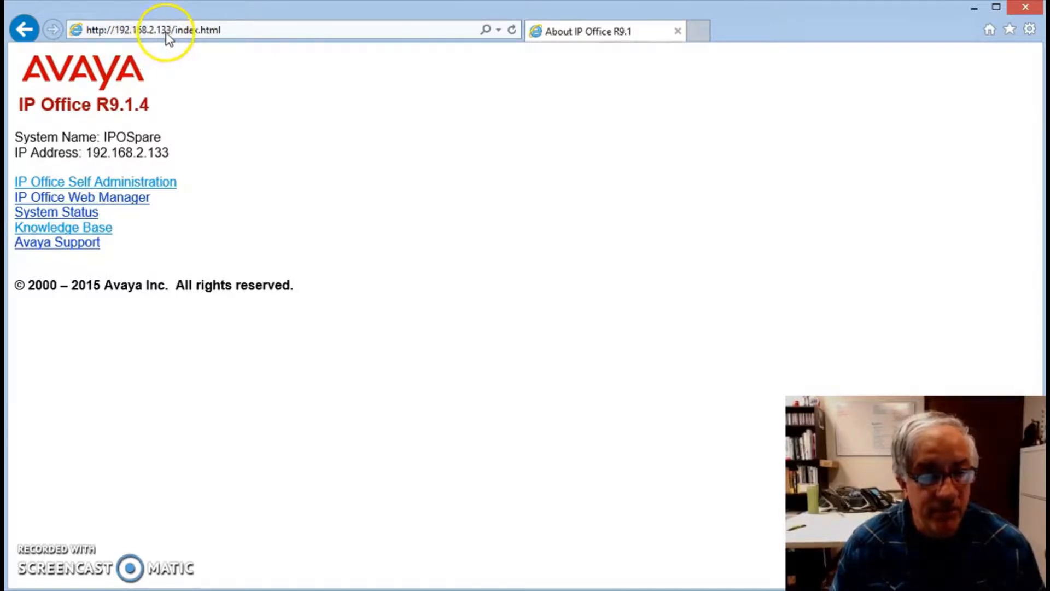
Step: Open IP Office Self Administration past the certificate warning and log in with the user's name and account password
{"action": "left_click", "coordinate": [123, 186]}
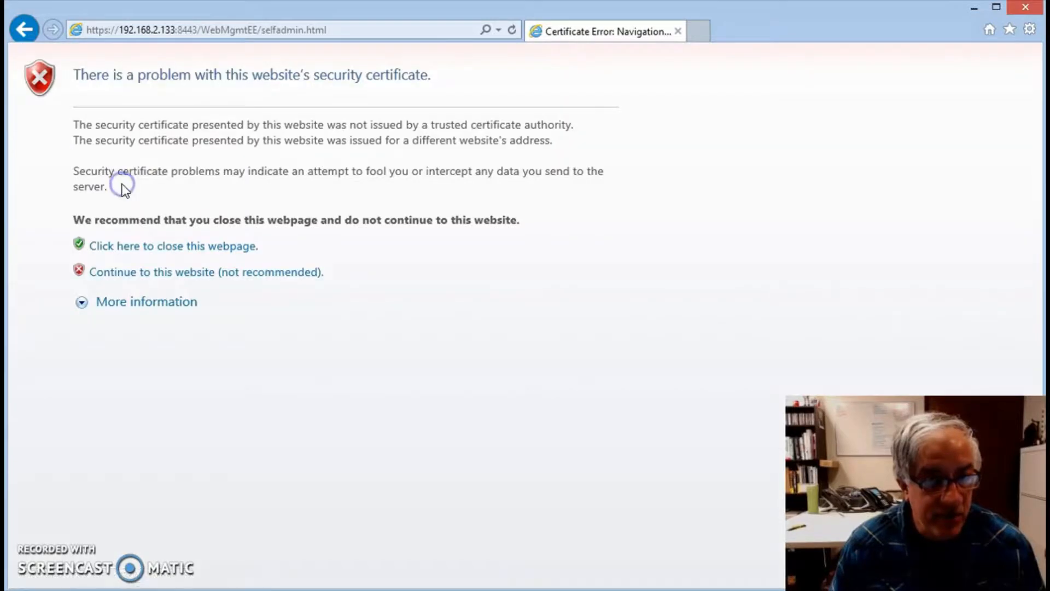
{"action": "left_click", "coordinate": [273, 276]}
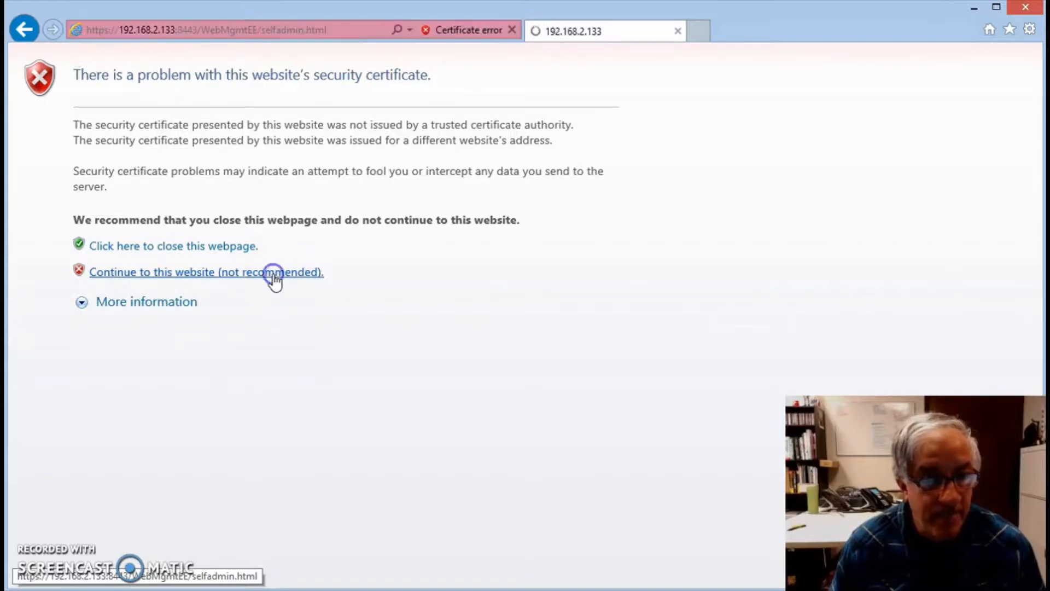
{"action": "left_click", "coordinate": [479, 303]}
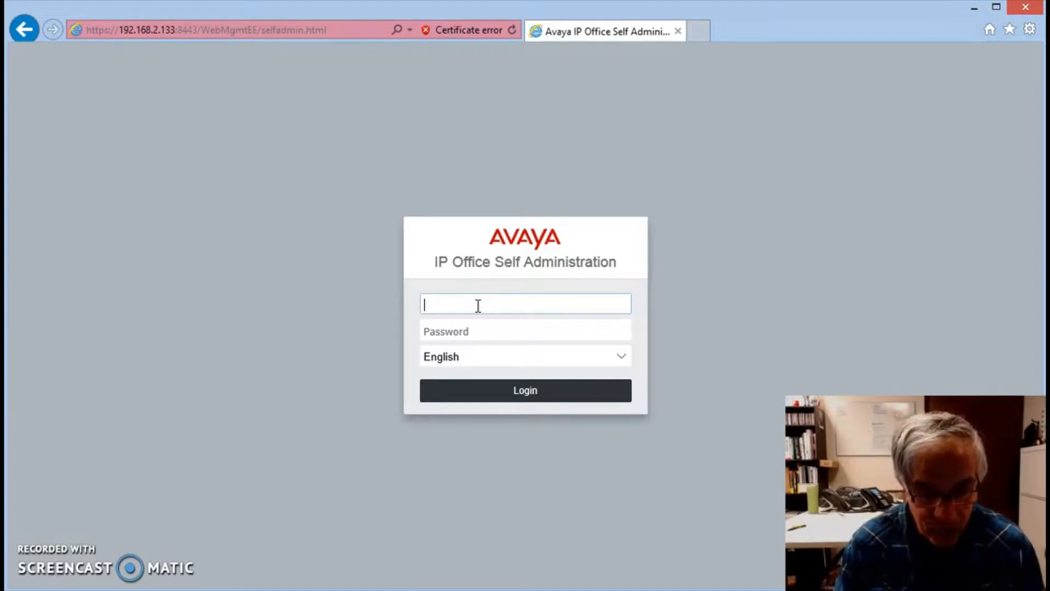
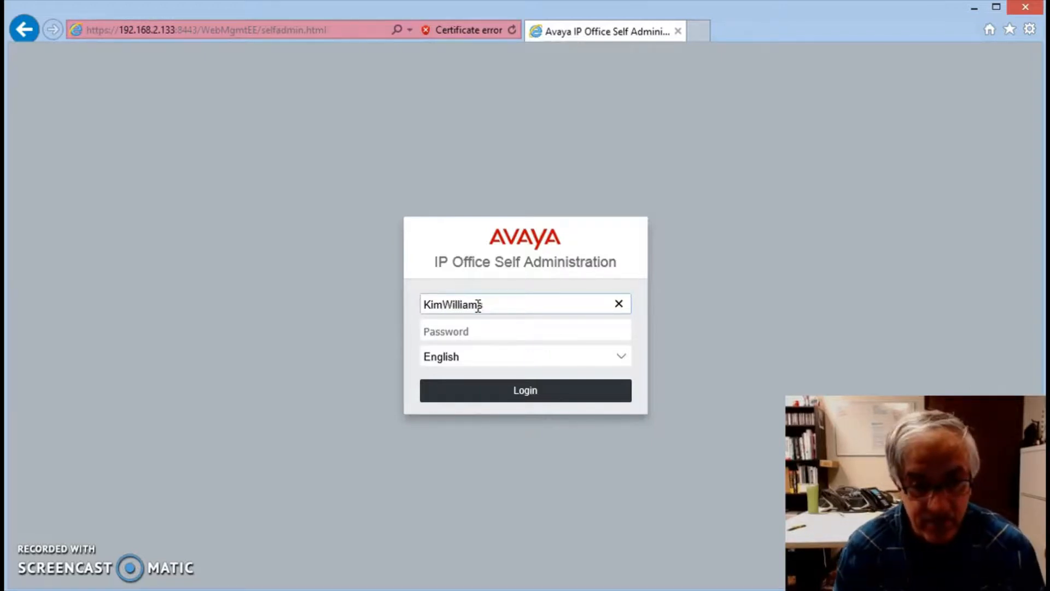
{"action": "left_click", "coordinate": [499, 331]}
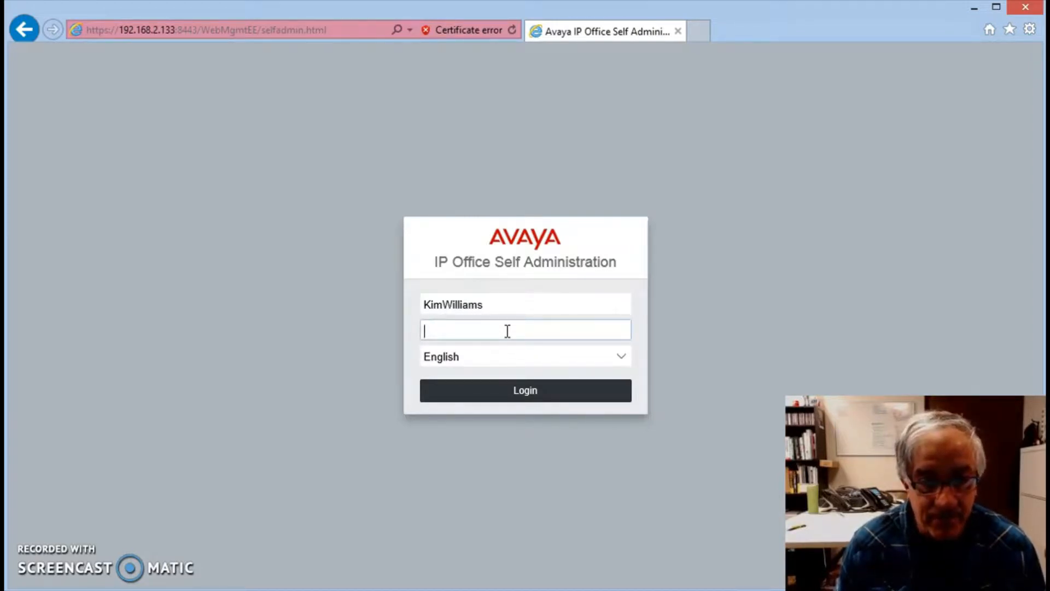
{"action": "type", "text": "••••••••"}
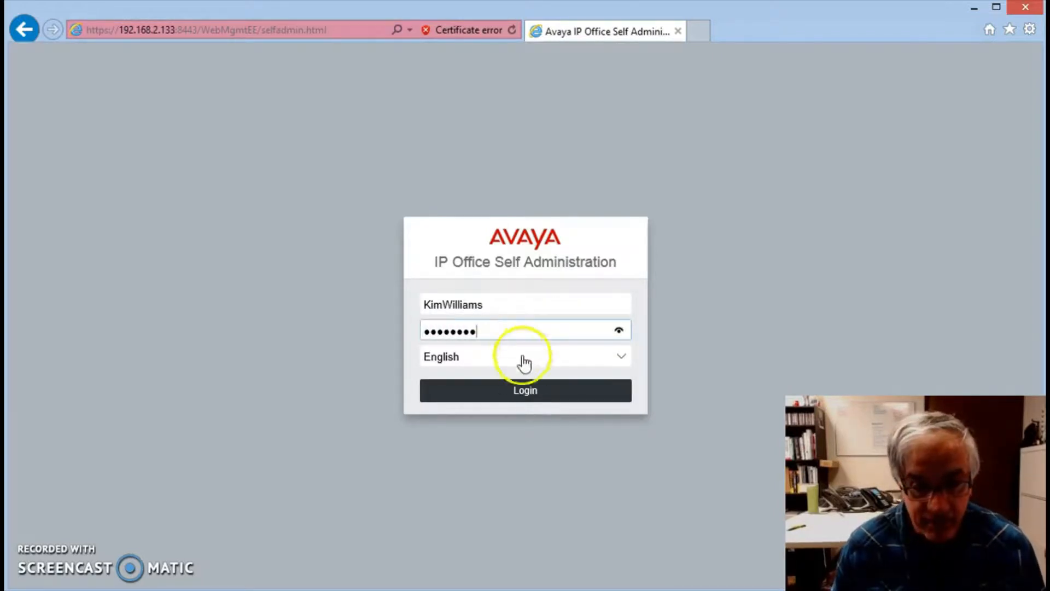
{"action": "left_click", "coordinate": [535, 392]}
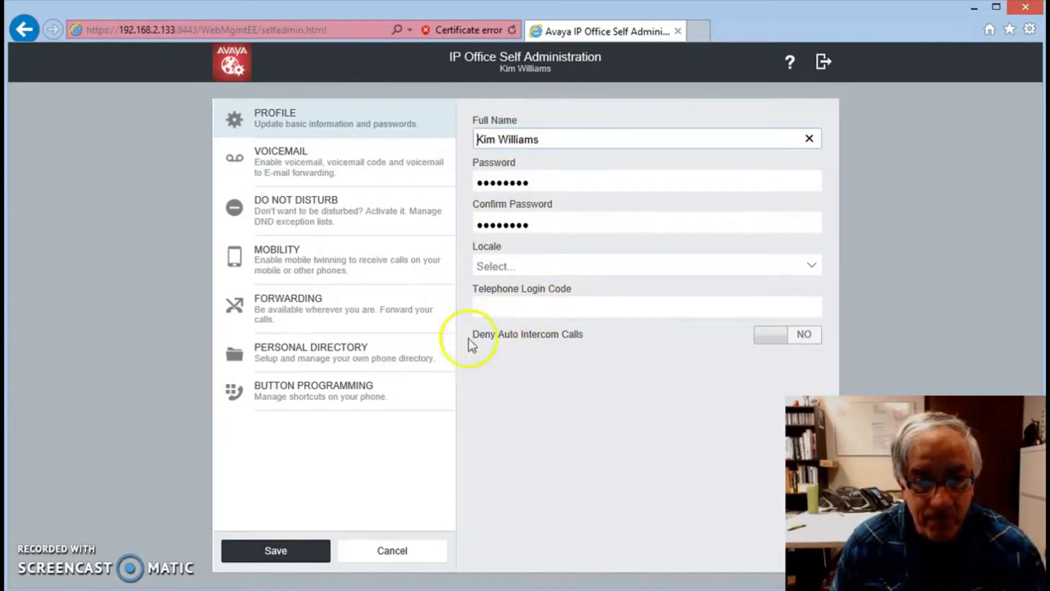
Step: Enter the user's e-mail address as the Voicemail Email in the voicemail settings
{"action": "left_click", "coordinate": [276, 160]}
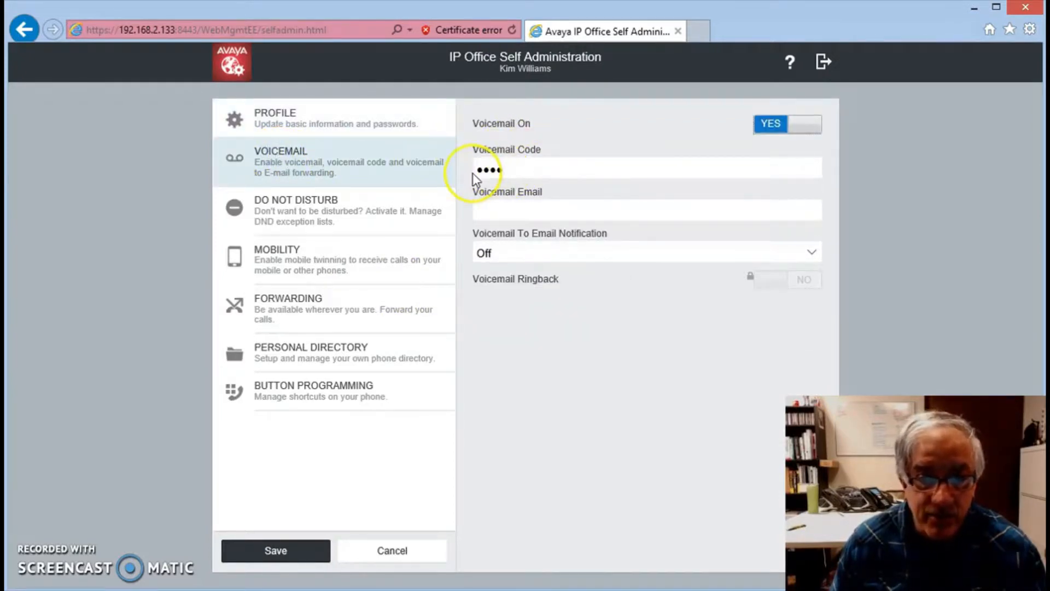
{"action": "left_click", "coordinate": [494, 210]}
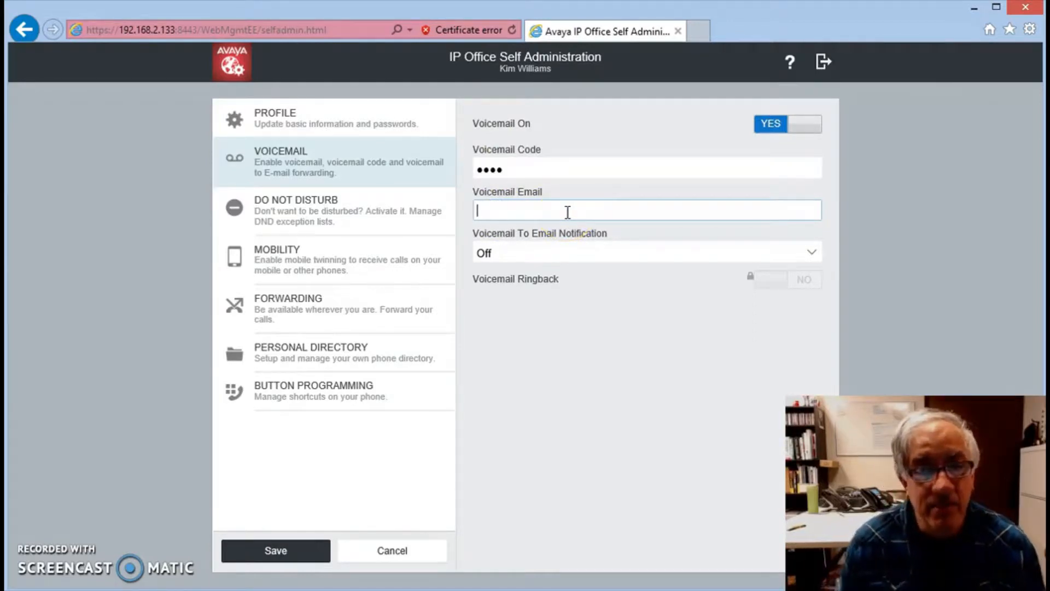
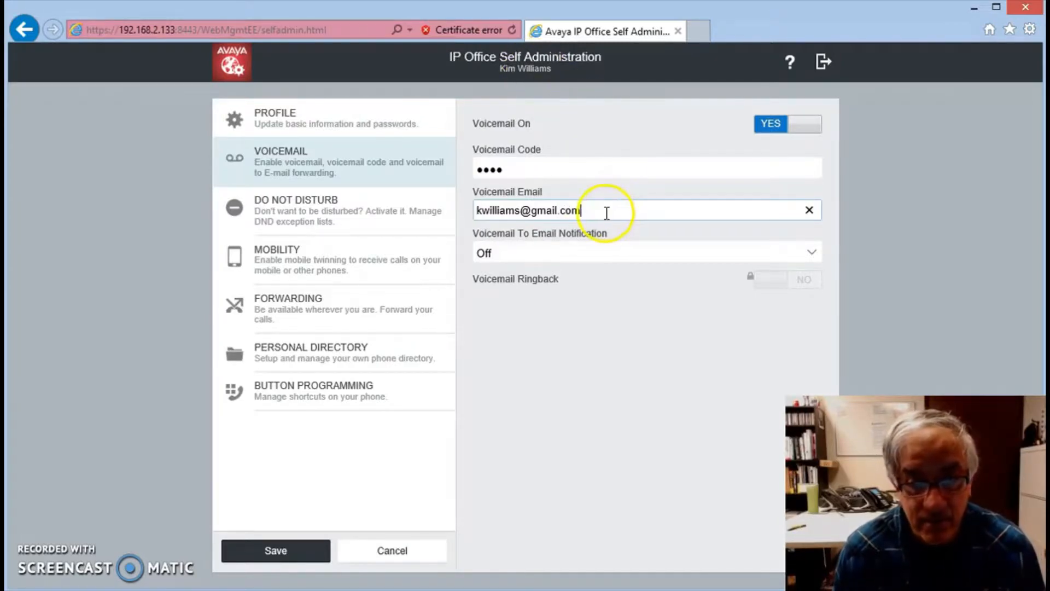
Step: Replace the domain of the voicemail e-mail address with the company's domain and save the voicemail settings
{"action": "key", "text": "BackSpace"}
{"action": "key", "text": "BackSpace"}
{"action": "key", "text": "BackSpace"}
{"action": "key", "text": "BackSpace"}
{"action": "key", "text": "BackSpace"}
{"action": "key", "text": "BackSpace"}
{"action": "key", "text": "BackSpace"}
{"action": "key", "text": "BackSpace"}
{"action": "key", "text": "BackSpace"}
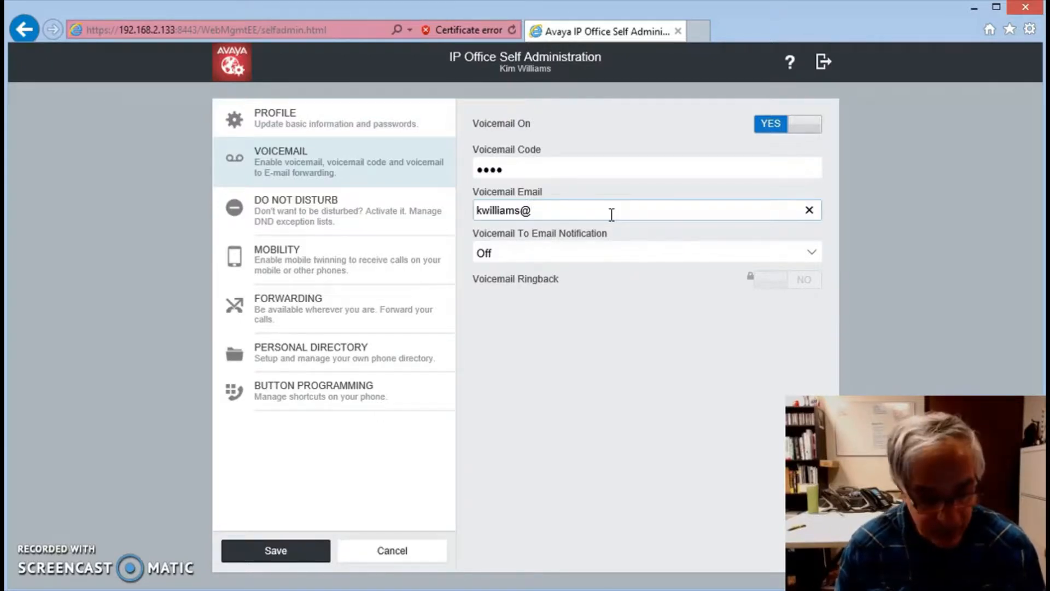
{"action": "type", "text": "xy"}
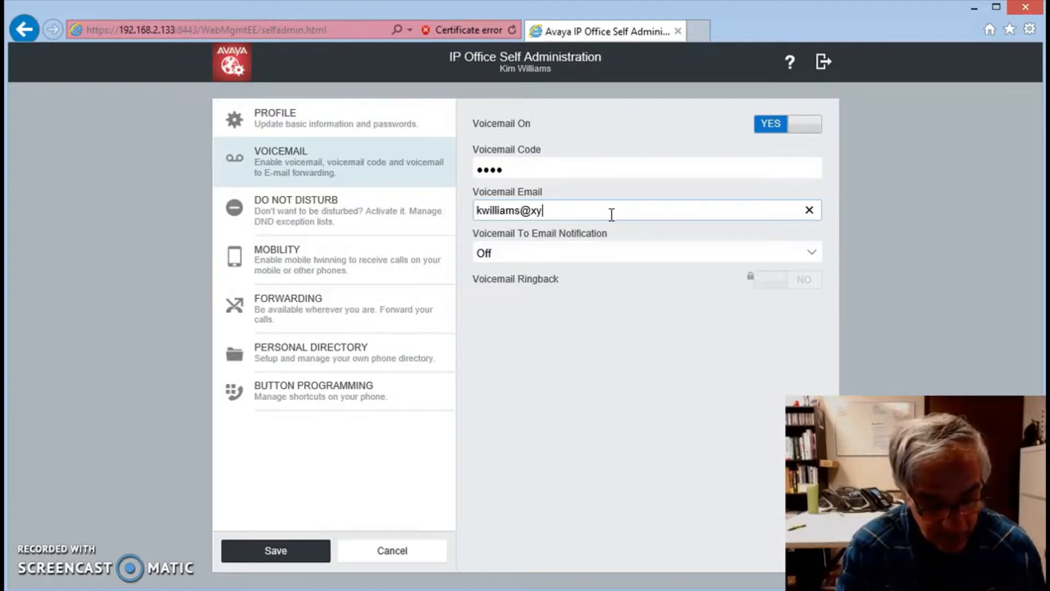
{"action": "type", "text": "zcompany"}
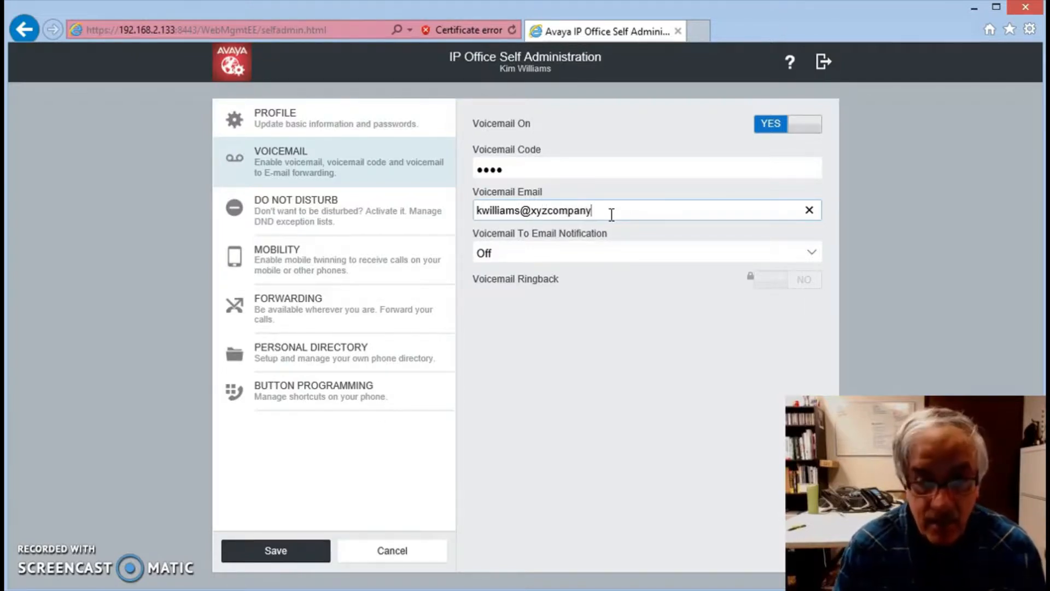
{"action": "type", "text": ".com"}
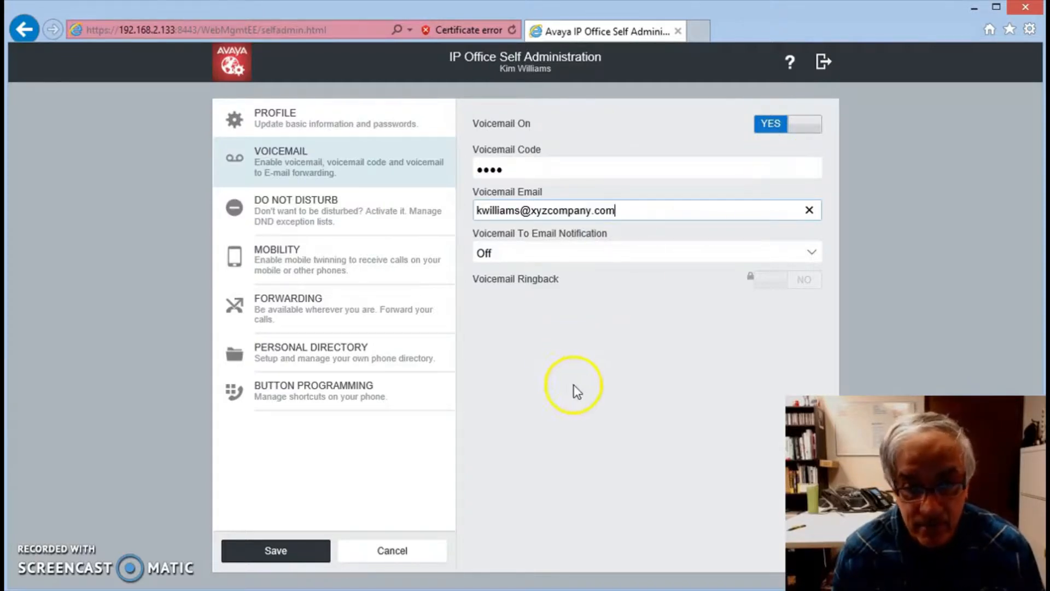
{"action": "left_click", "coordinate": [276, 551]}
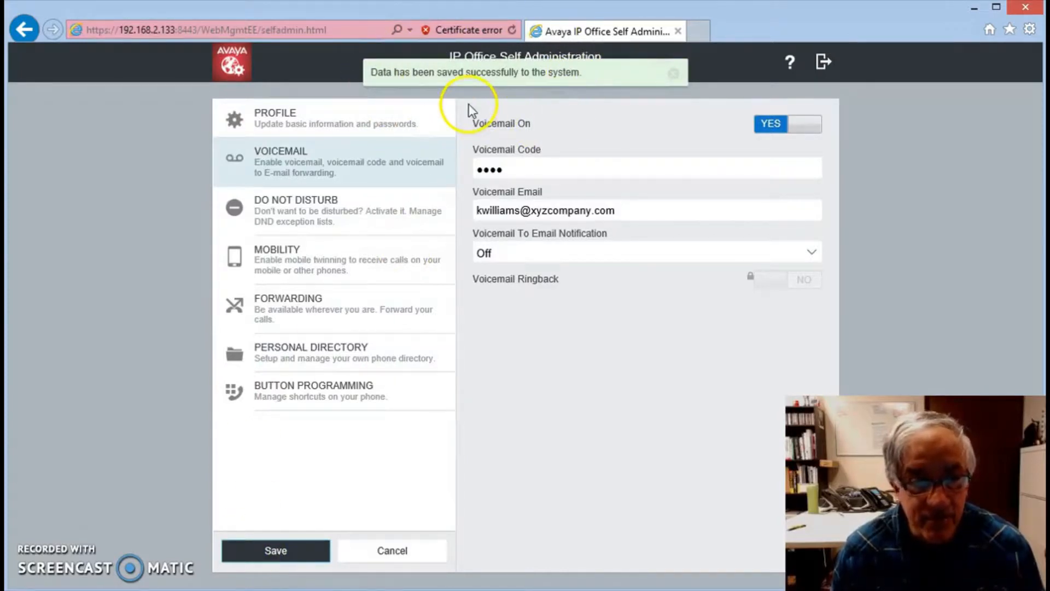
Step: Add a telephone extension to the Do Not Disturb exception list and save the change
{"action": "left_click", "coordinate": [309, 216]}
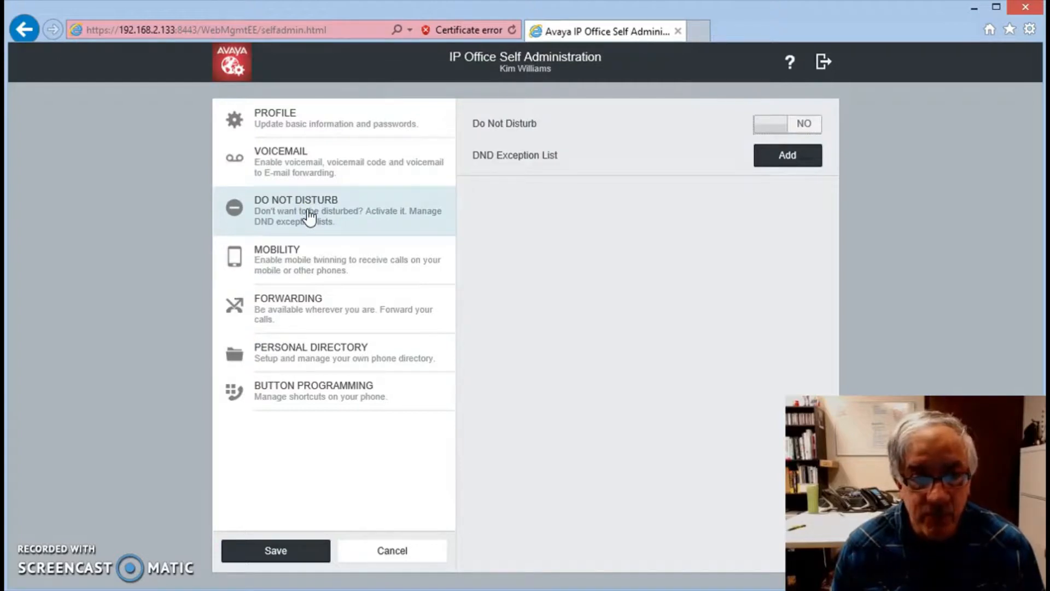
{"action": "left_click", "coordinate": [787, 157]}
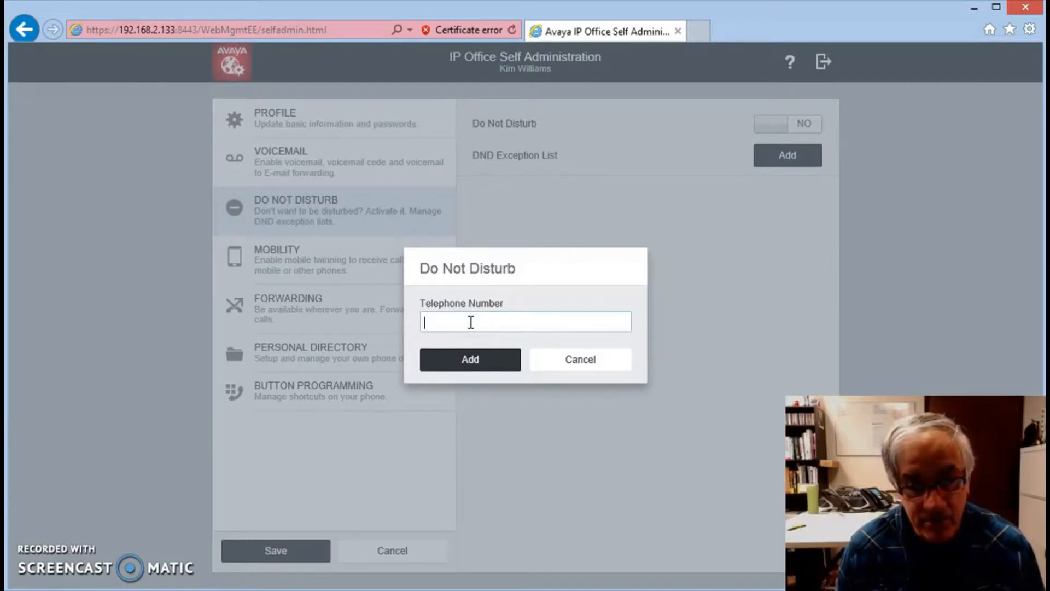
{"action": "type", "text": "203"}
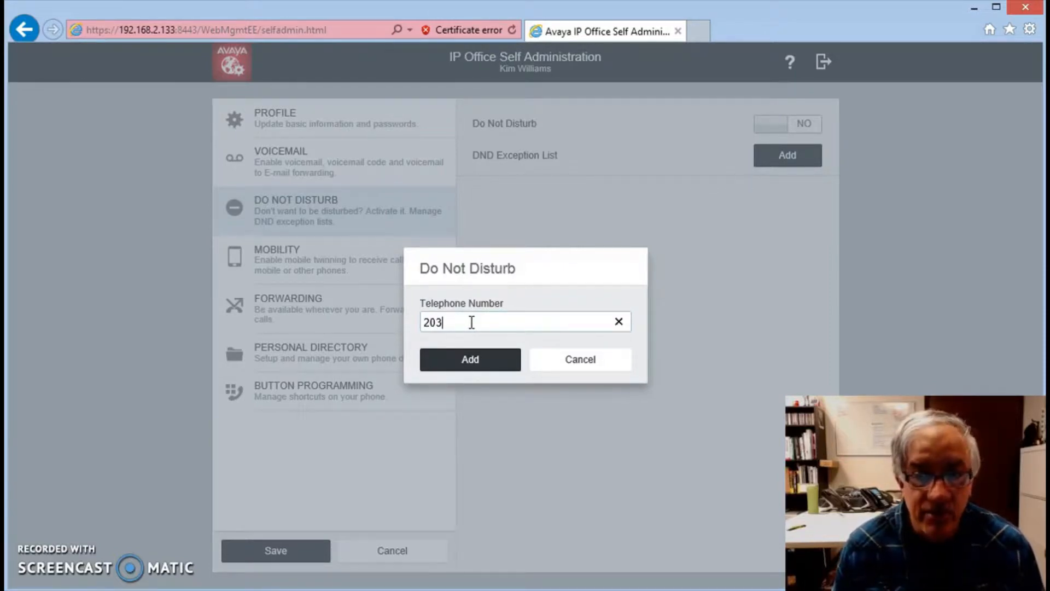
{"action": "left_click", "coordinate": [470, 356]}
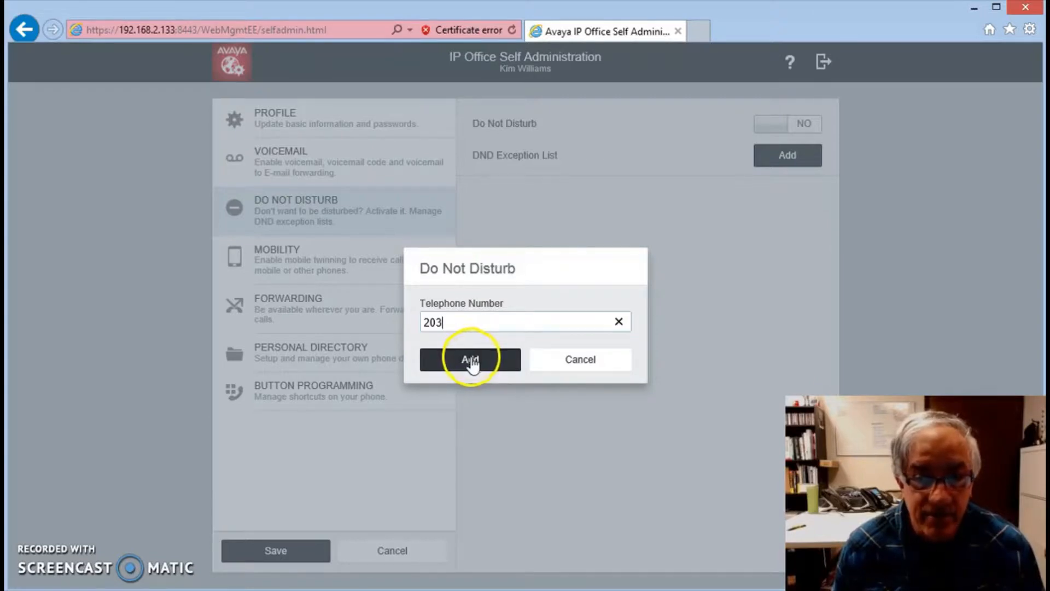
{"action": "left_click", "coordinate": [470, 361]}
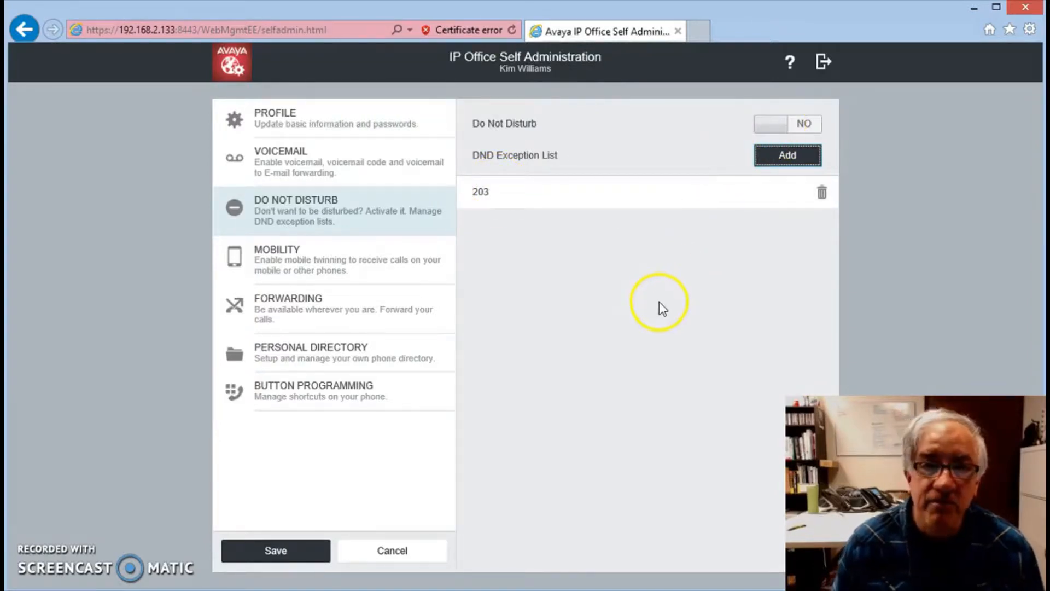
{"action": "left_click", "coordinate": [266, 556]}
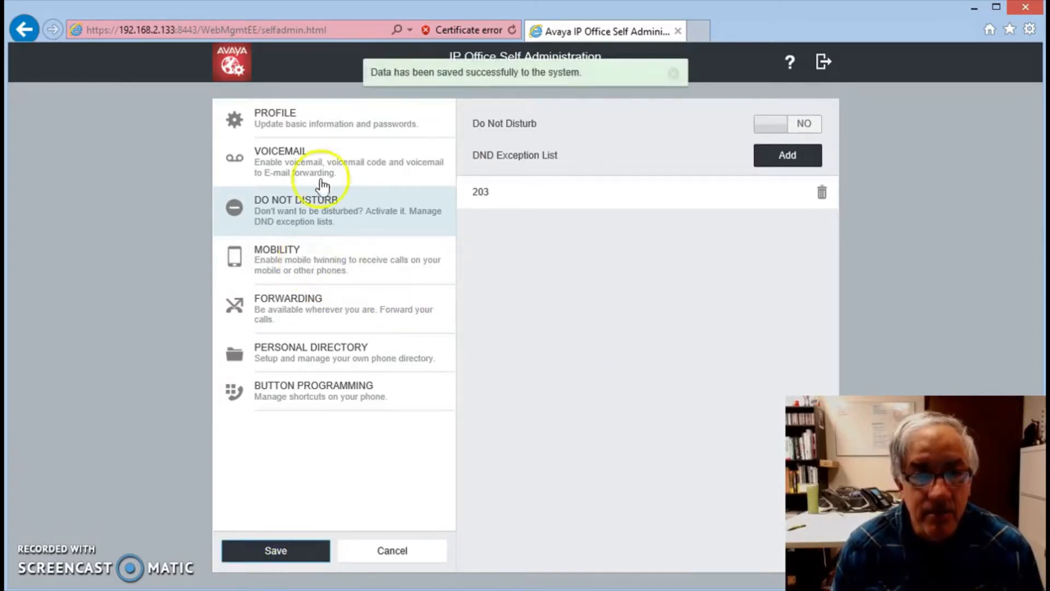
Step: Enter the mobile phone number, including the outside-line prefix, as the Twinning Number and save the mobility settings
{"action": "left_click", "coordinate": [294, 264]}
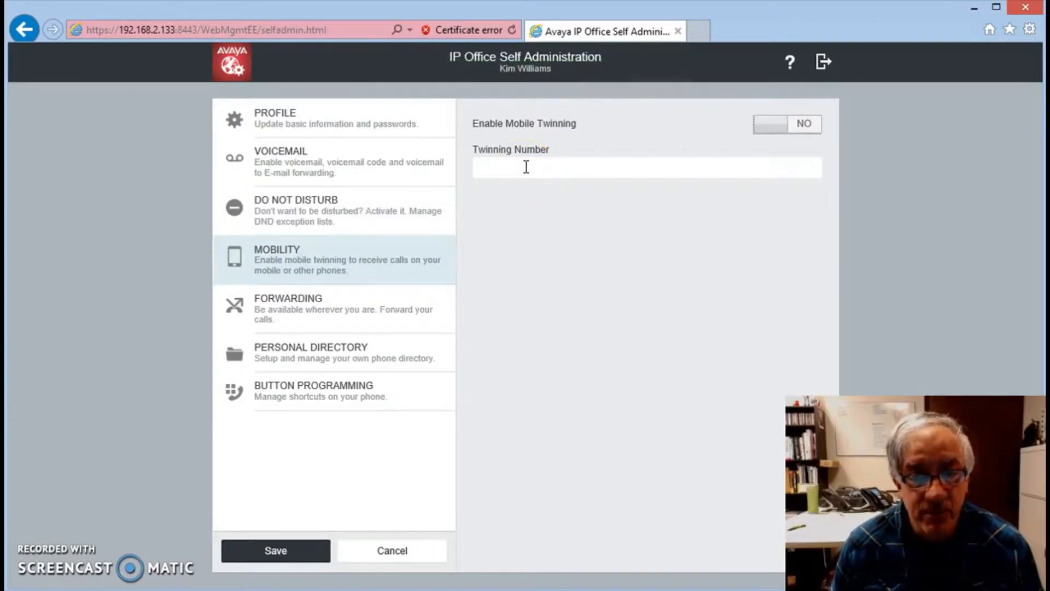
{"action": "left_click", "coordinate": [527, 167]}
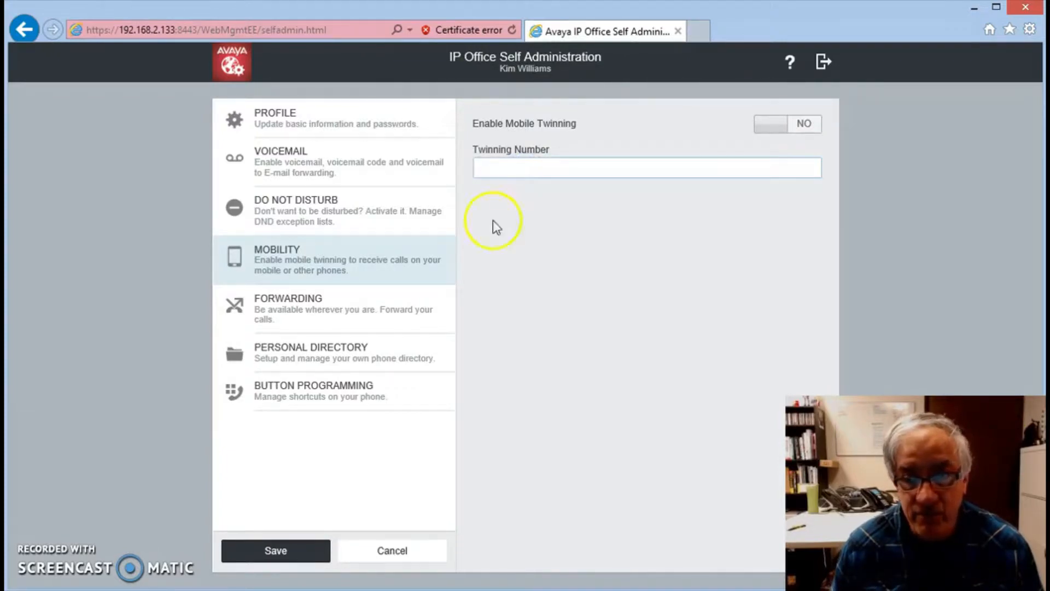
{"action": "left_click", "coordinate": [758, 135]}
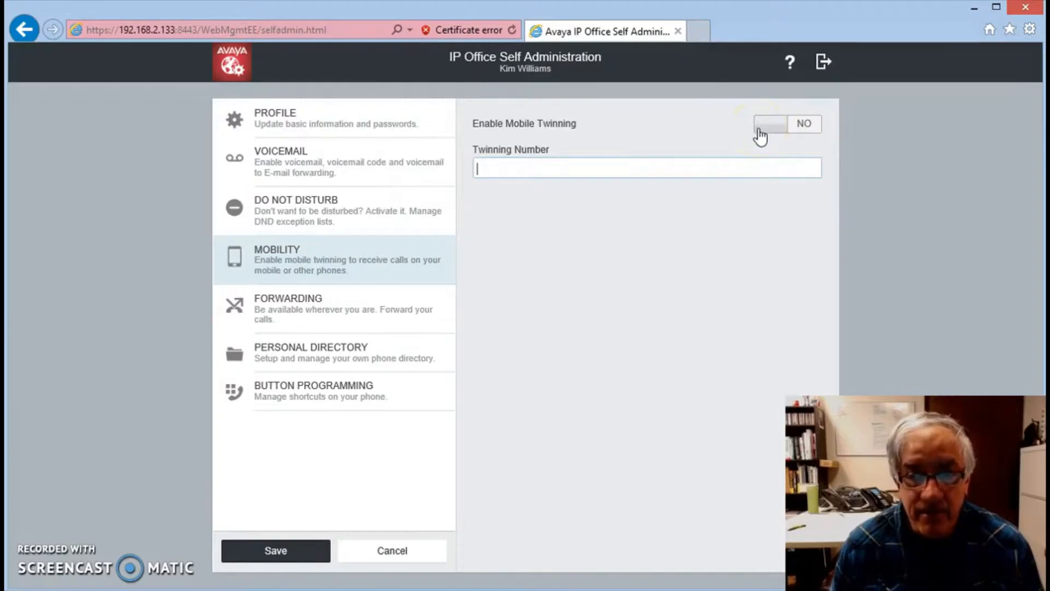
{"action": "left_click", "coordinate": [498, 169]}
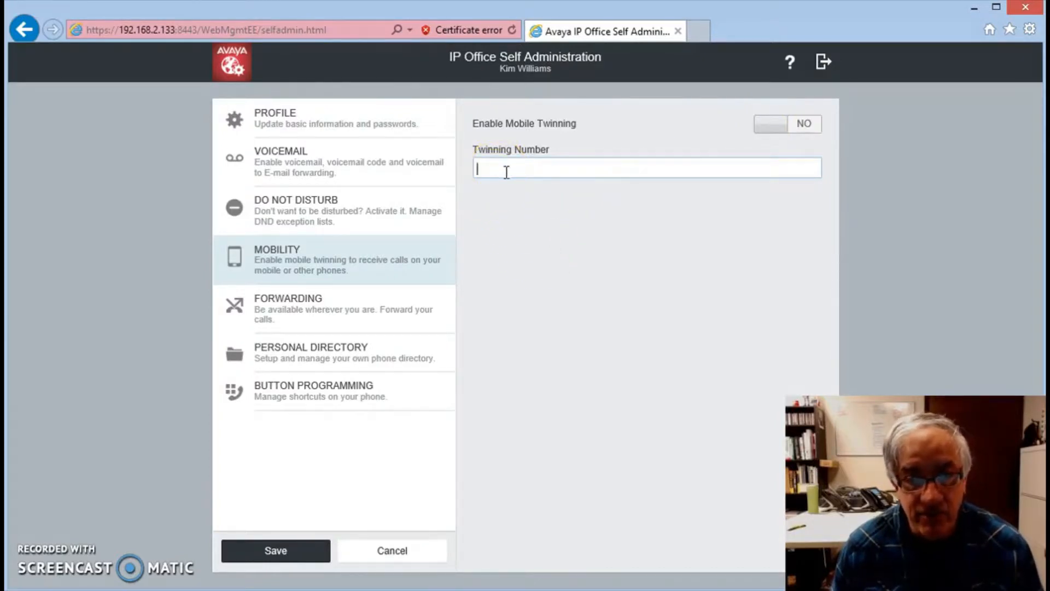
{"action": "left_click", "coordinate": [612, 291]}
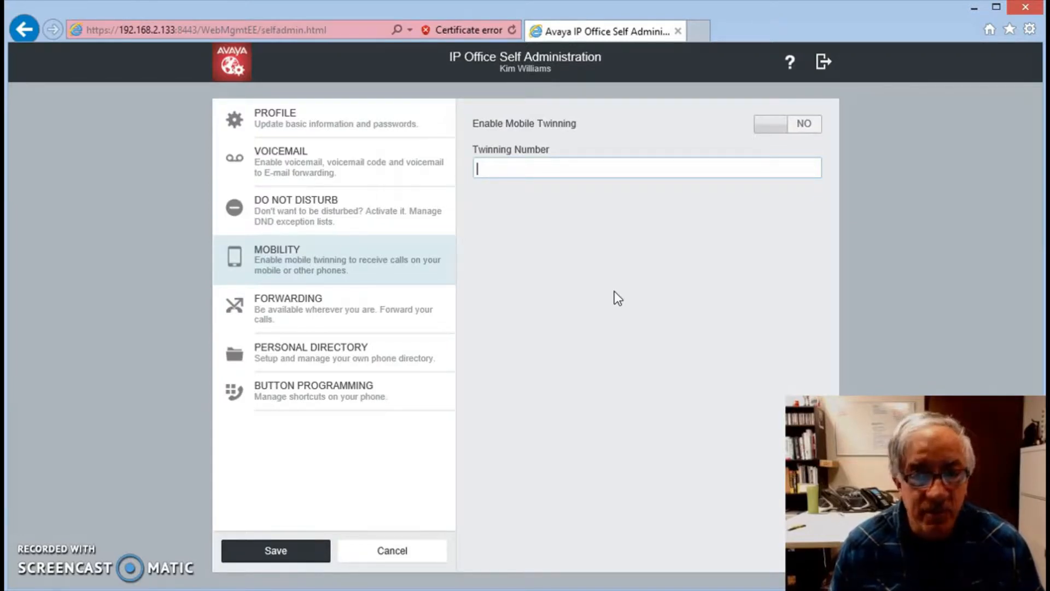
{"action": "left_click", "coordinate": [538, 183]}
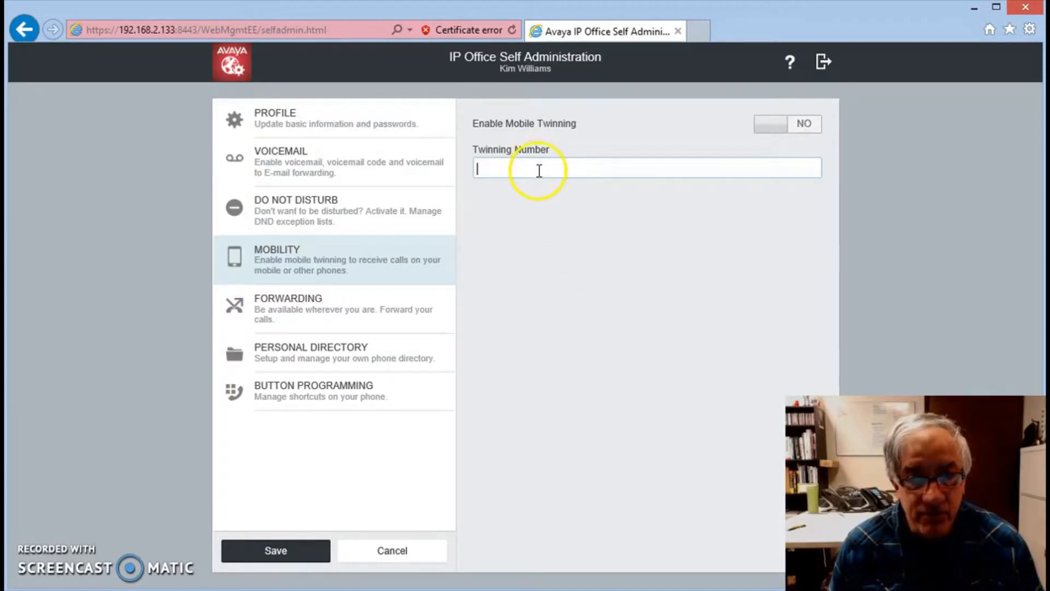
{"action": "type", "text": "914145551212"}
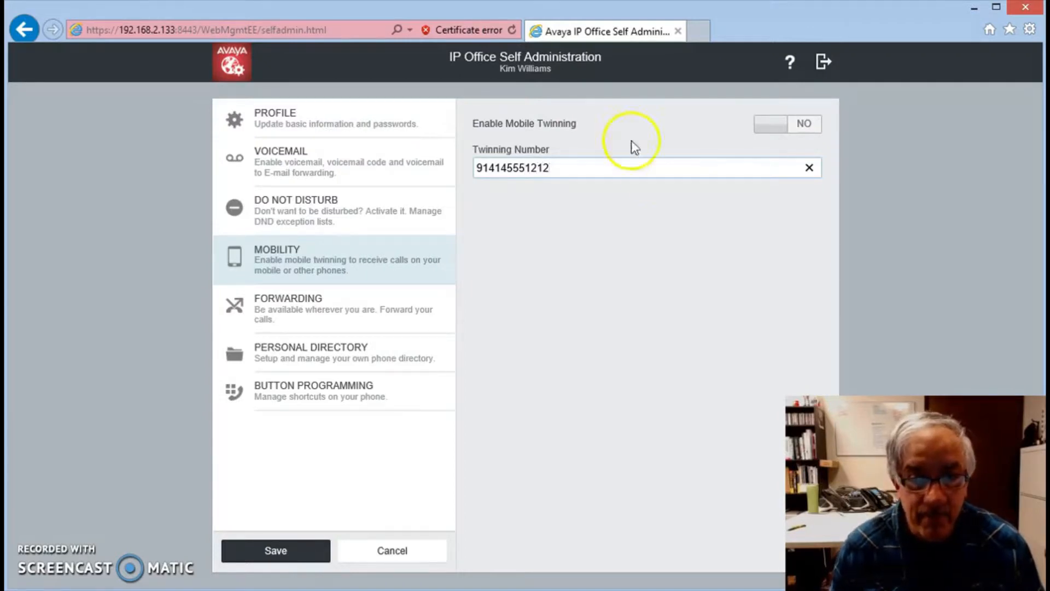
{"action": "left_click", "coordinate": [276, 551]}
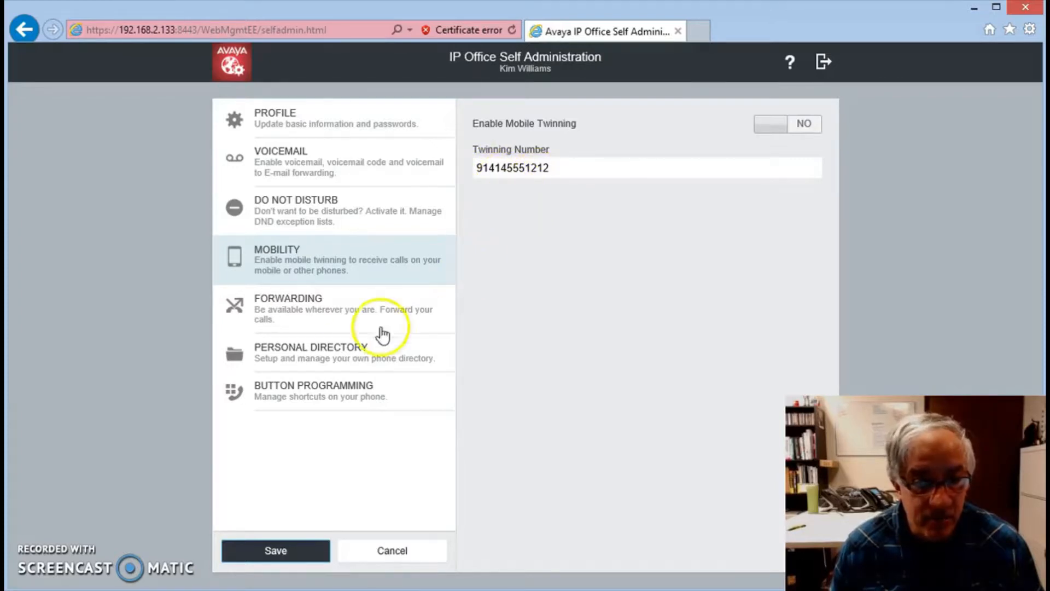
Step: Switch Forward Unconditional on and back off in the forwarding settings, and save with it disabled
{"action": "left_click", "coordinate": [277, 303]}
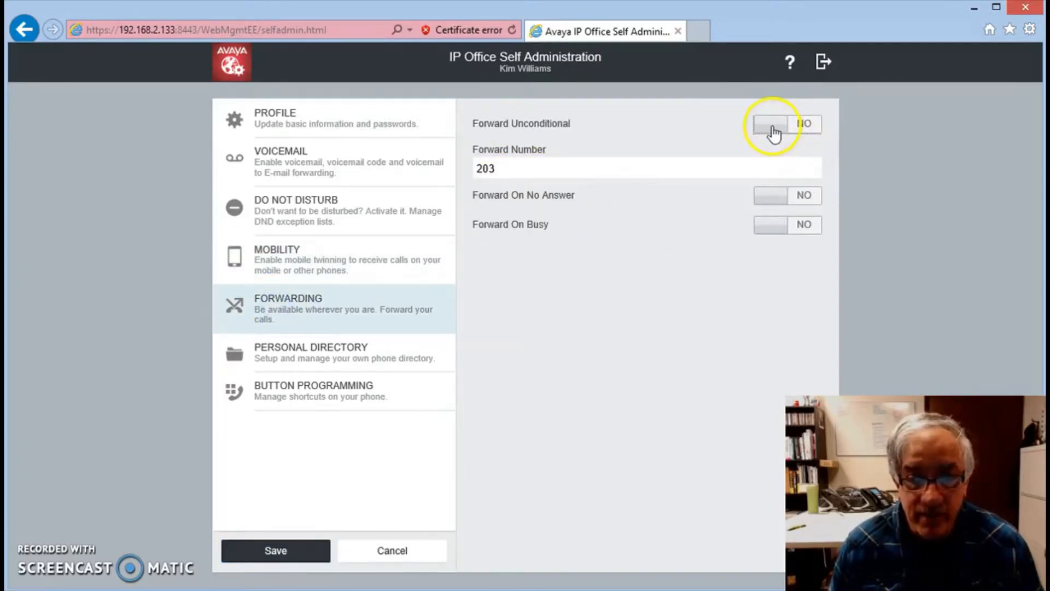
{"action": "left_click", "coordinate": [506, 169]}
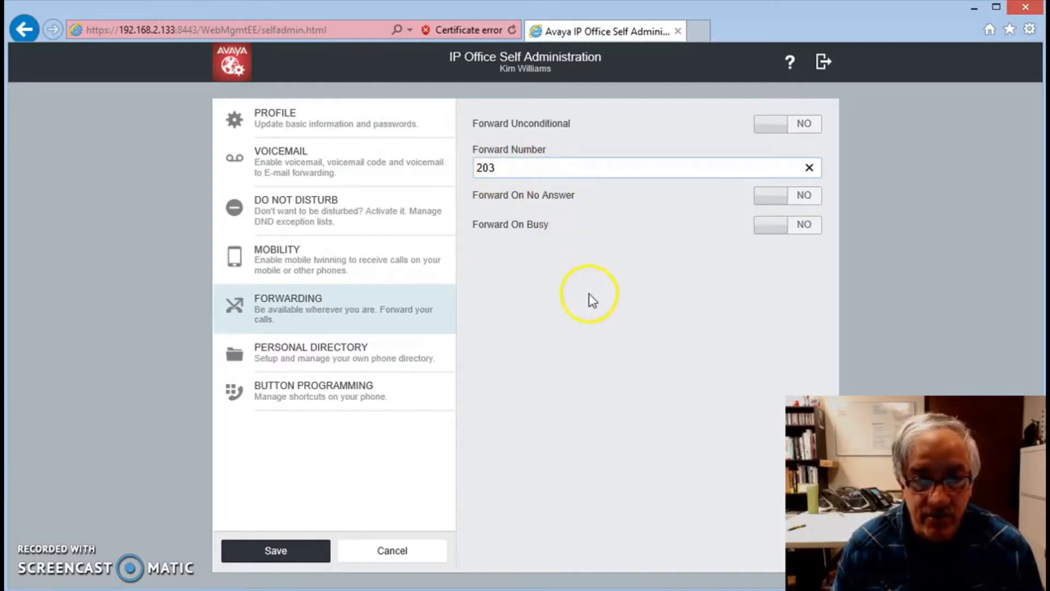
{"action": "left_click", "coordinate": [773, 127]}
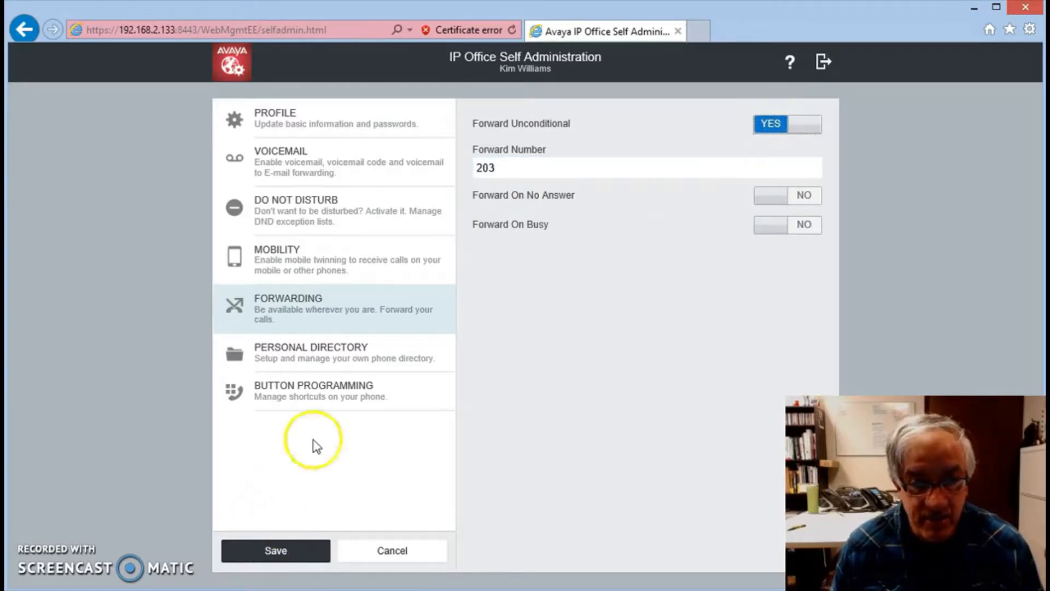
{"action": "left_click", "coordinate": [803, 125]}
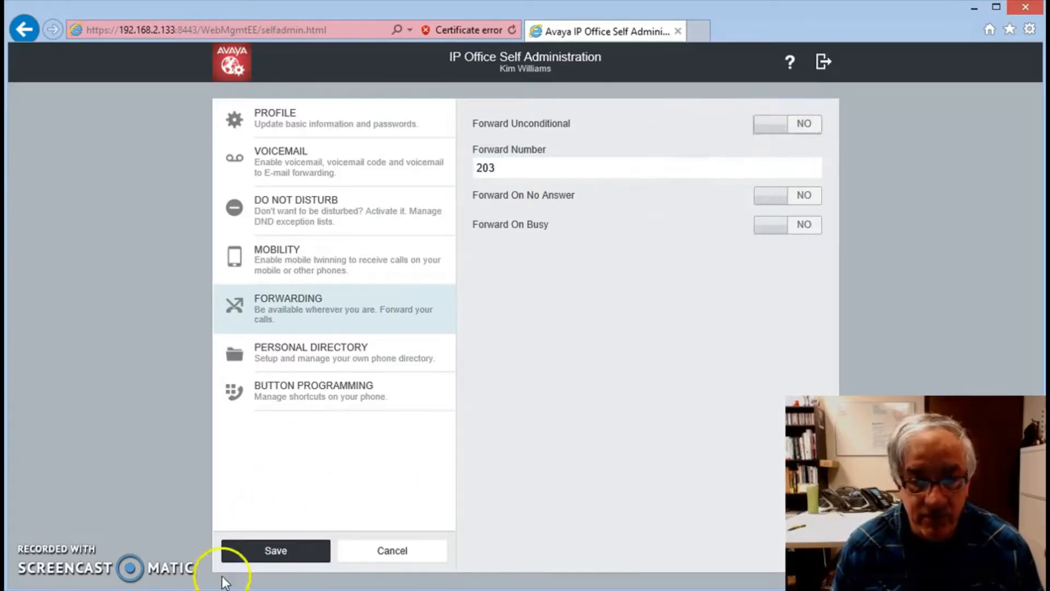
{"action": "left_click", "coordinate": [263, 558]}
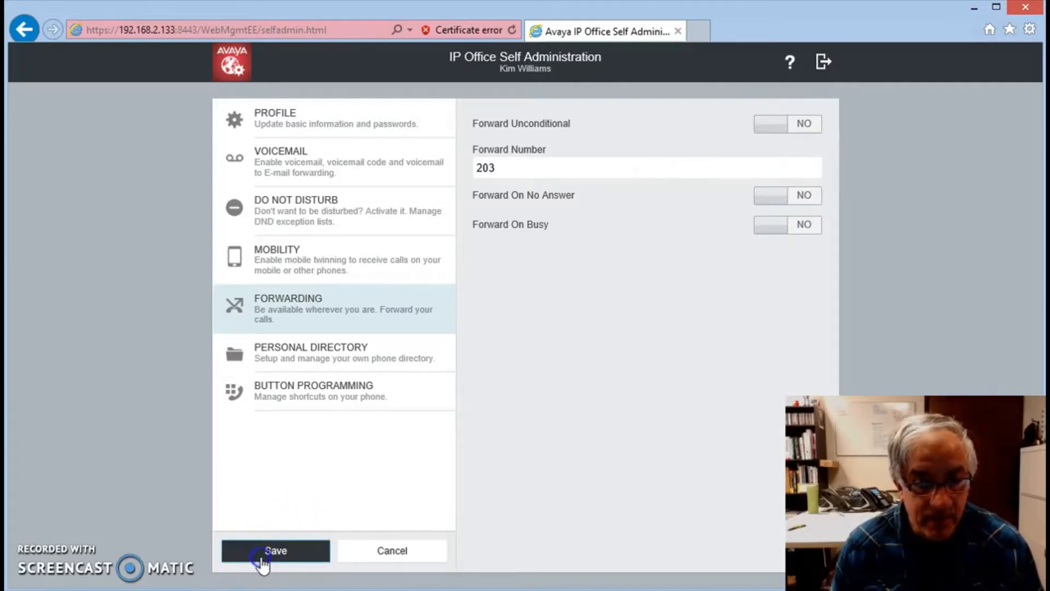
Step: Open the personal directory and look through the speed dial numbers available for a new record
{"action": "left_click", "coordinate": [311, 356]}
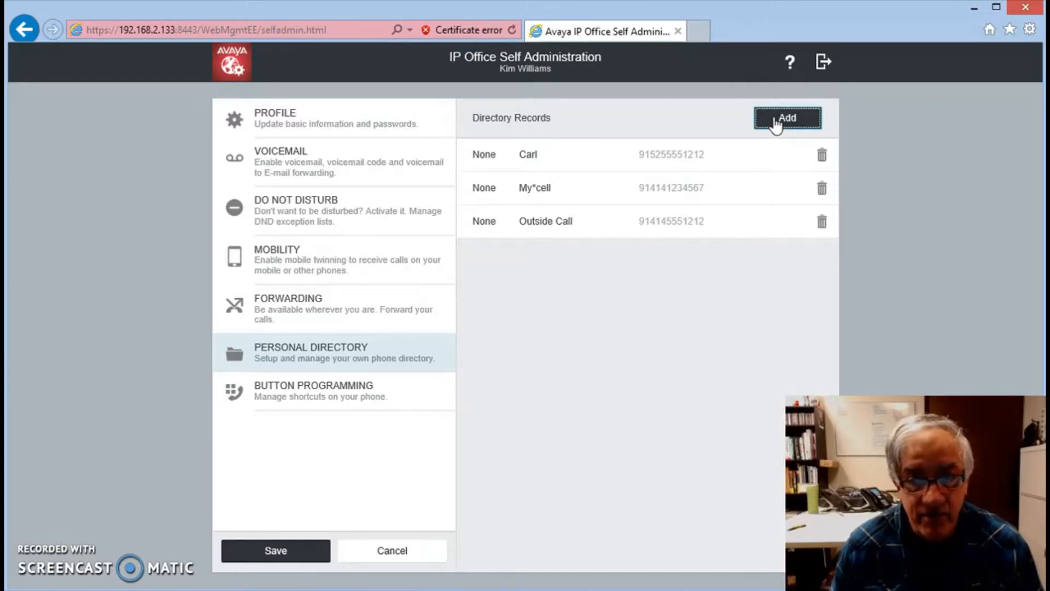
{"action": "left_click", "coordinate": [775, 122]}
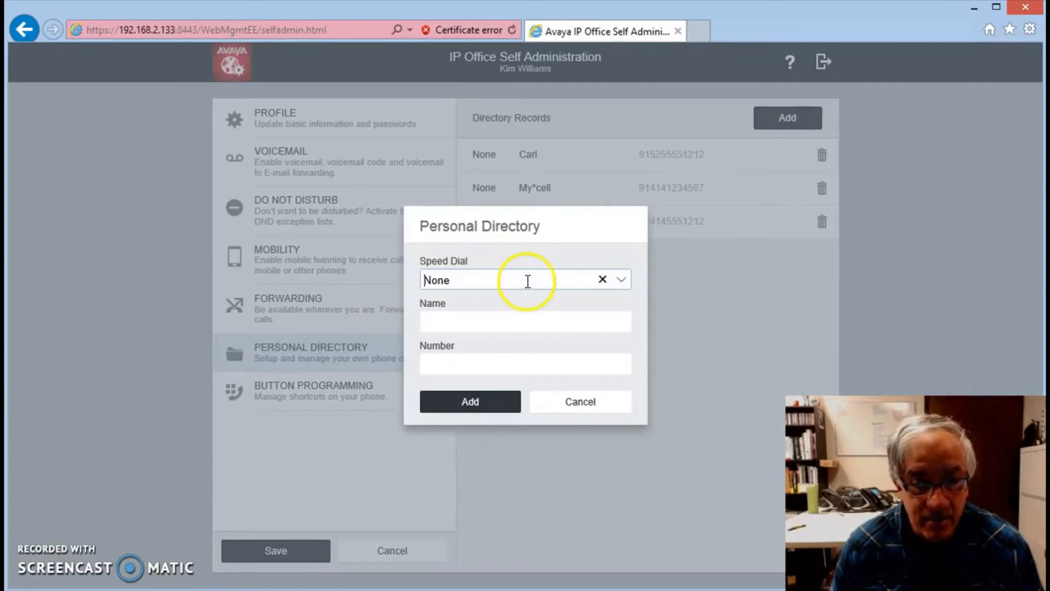
{"action": "left_click", "coordinate": [467, 324]}
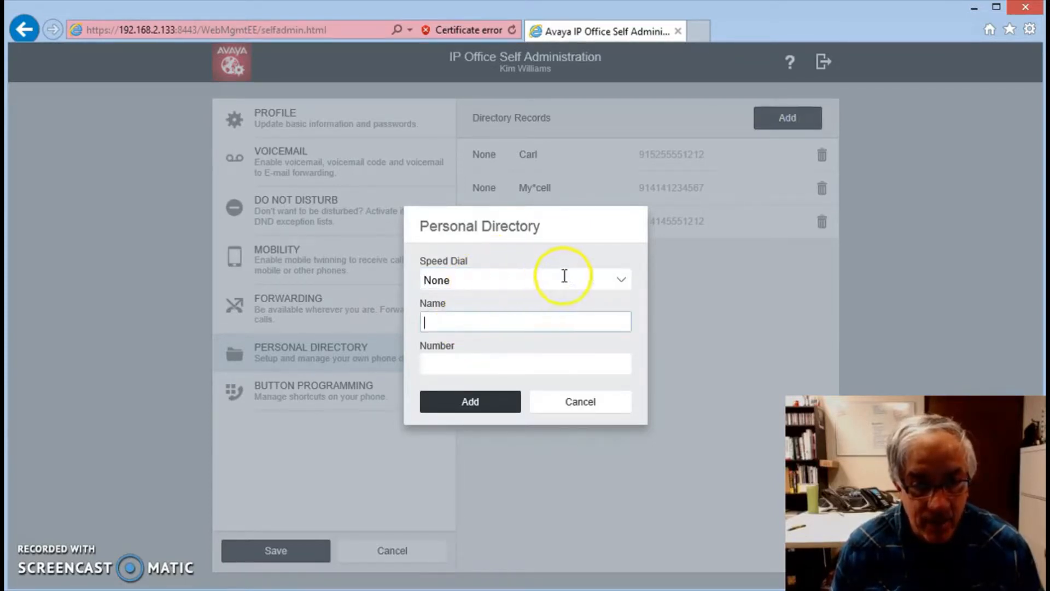
{"action": "left_click", "coordinate": [618, 283]}
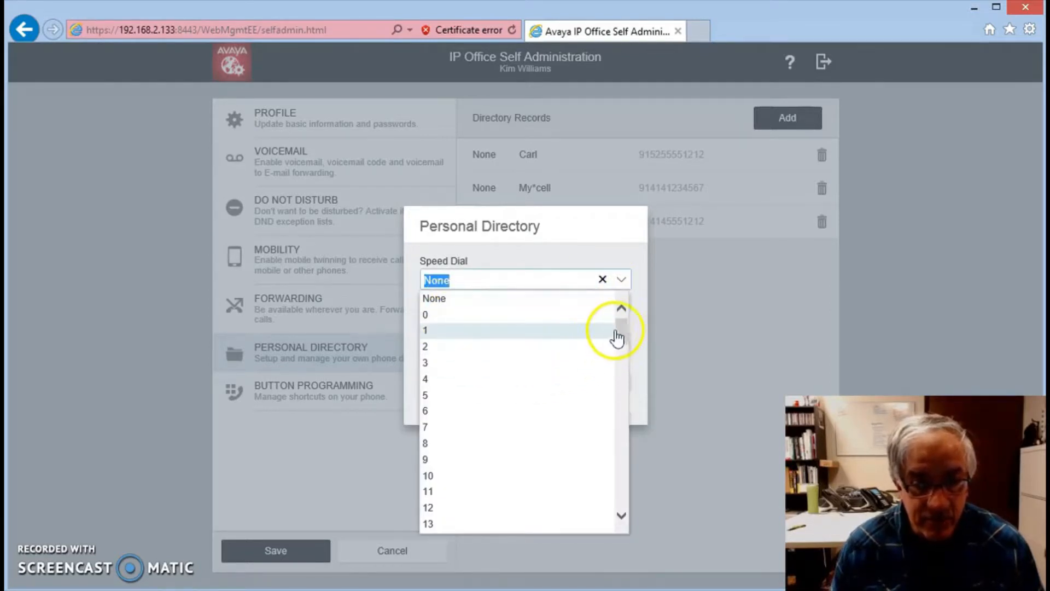
{"action": "mouse_move", "coordinate": [619, 335]}
{"action": "left_mouse_down"}
{"action": "mouse_move", "coordinate": [617, 509]}
{"action": "mouse_move", "coordinate": [622, 322]}
{"action": "left_mouse_up"}
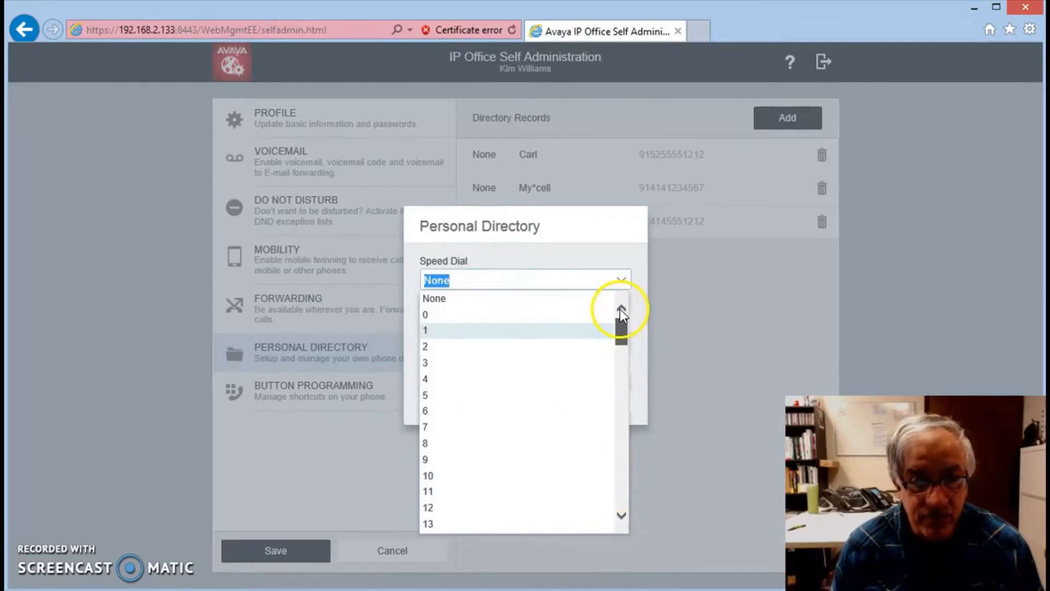
{"action": "left_click", "coordinate": [614, 252]}
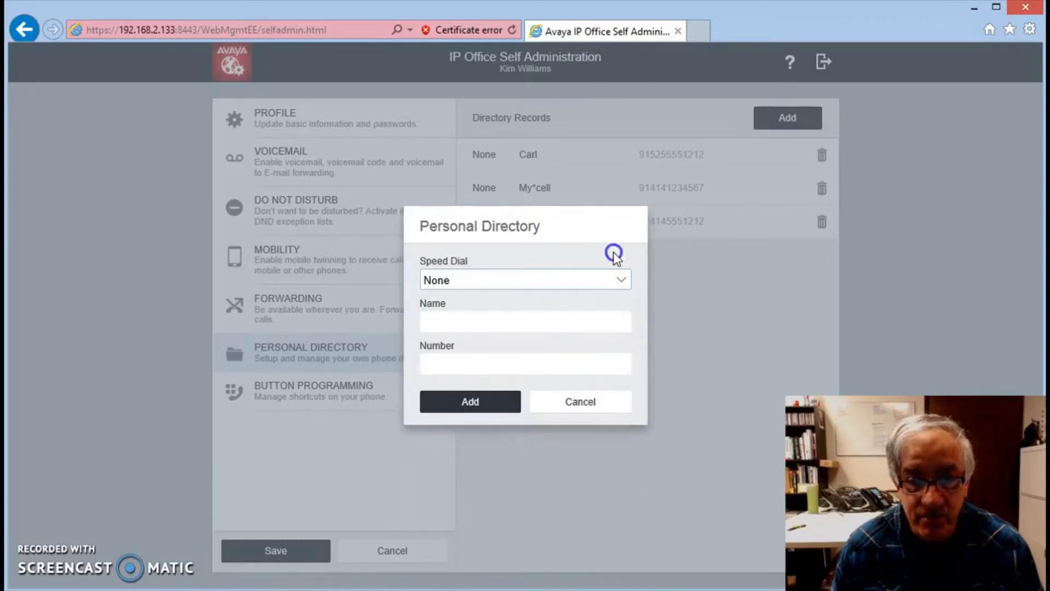
{"action": "left_click", "coordinate": [533, 435]}
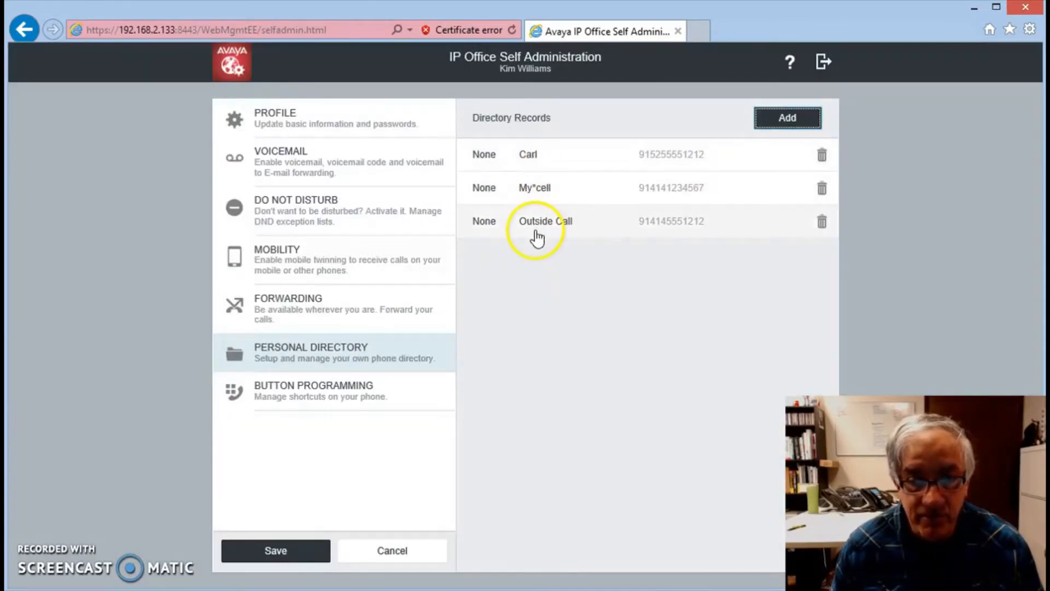
Step: Add a personal directory record with speed dial 3, the contact's first name and their phone number including the outside-line prefix
{"action": "left_click", "coordinate": [792, 117]}
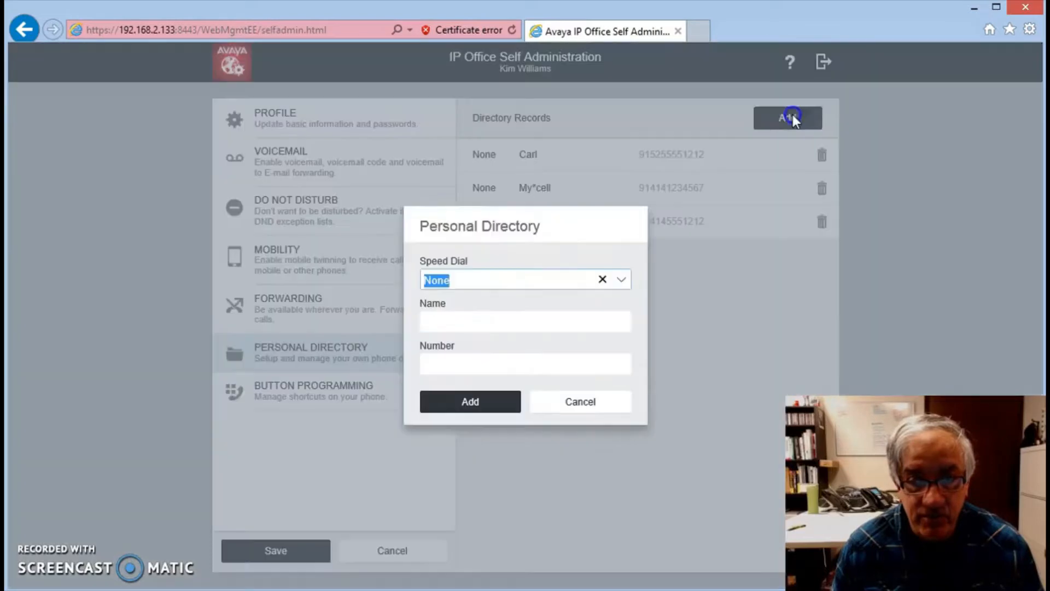
{"action": "left_click", "coordinate": [618, 280]}
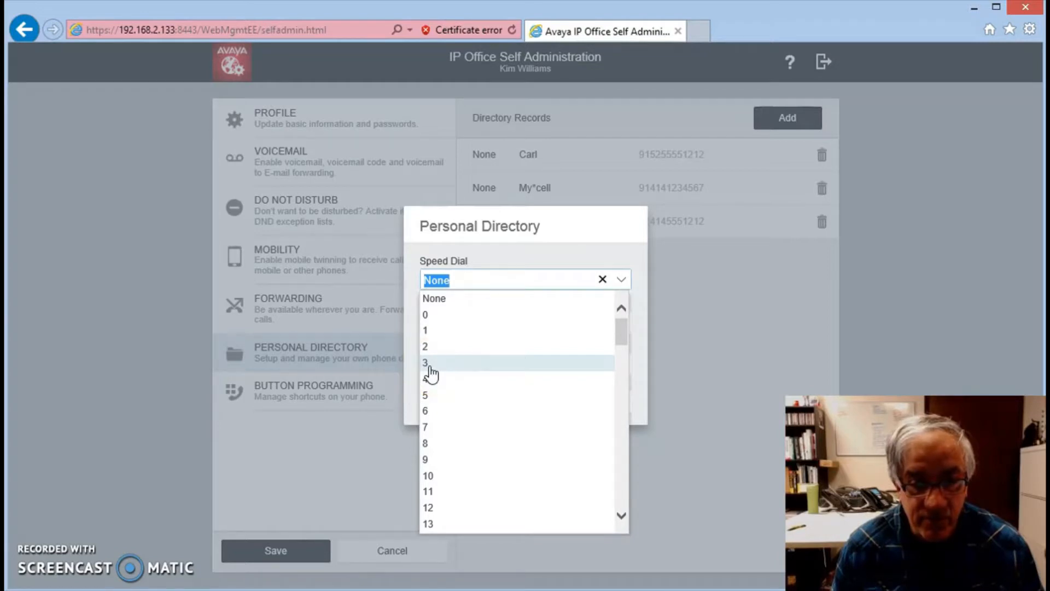
{"action": "left_click", "coordinate": [429, 365]}
{"action": "left_click", "coordinate": [431, 320]}
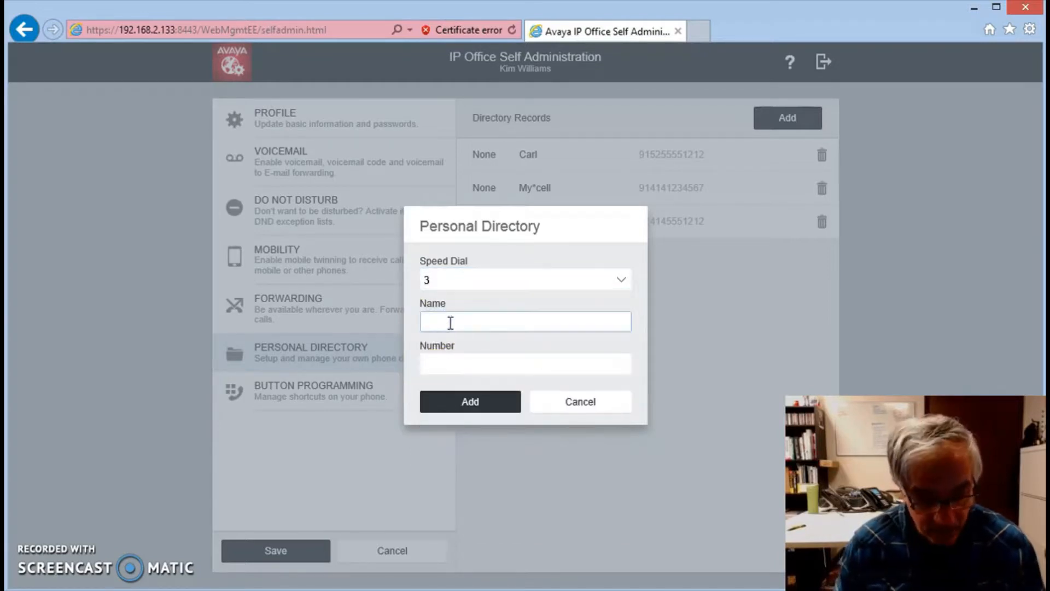
{"action": "type", "text": "John"}
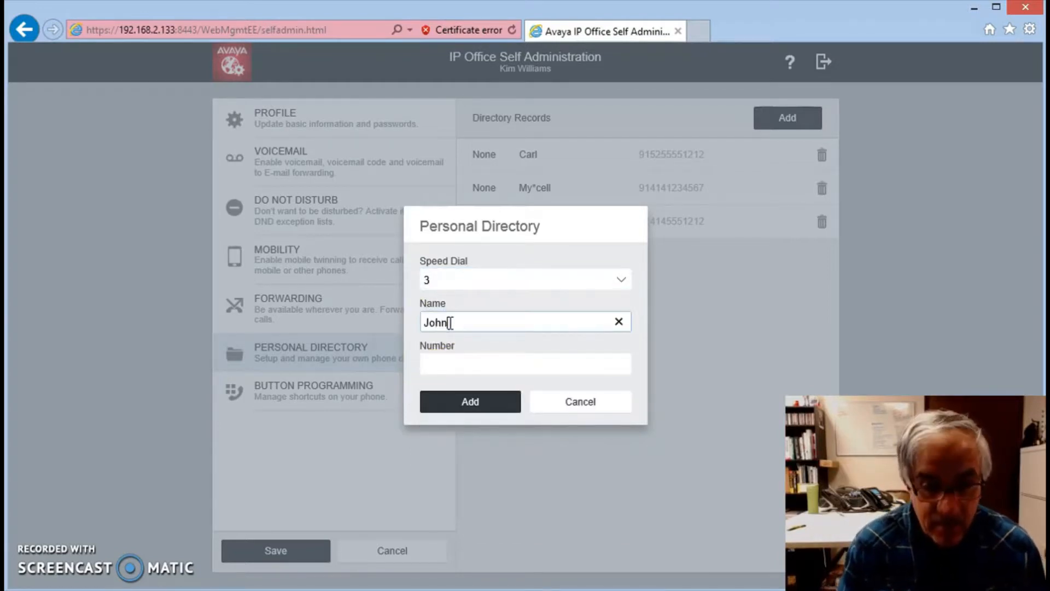
{"action": "key", "text": "Tab"}
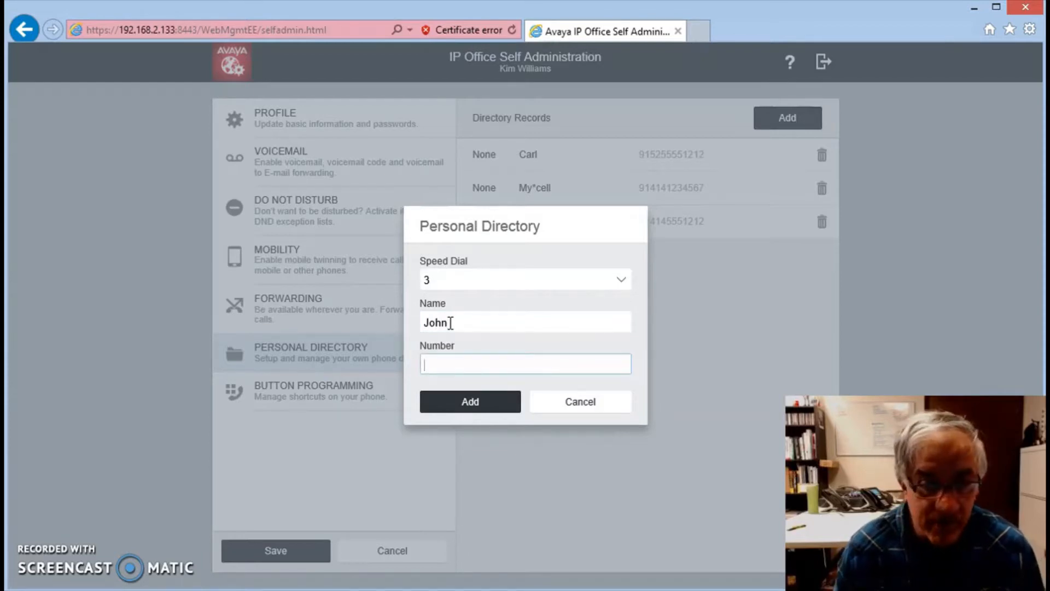
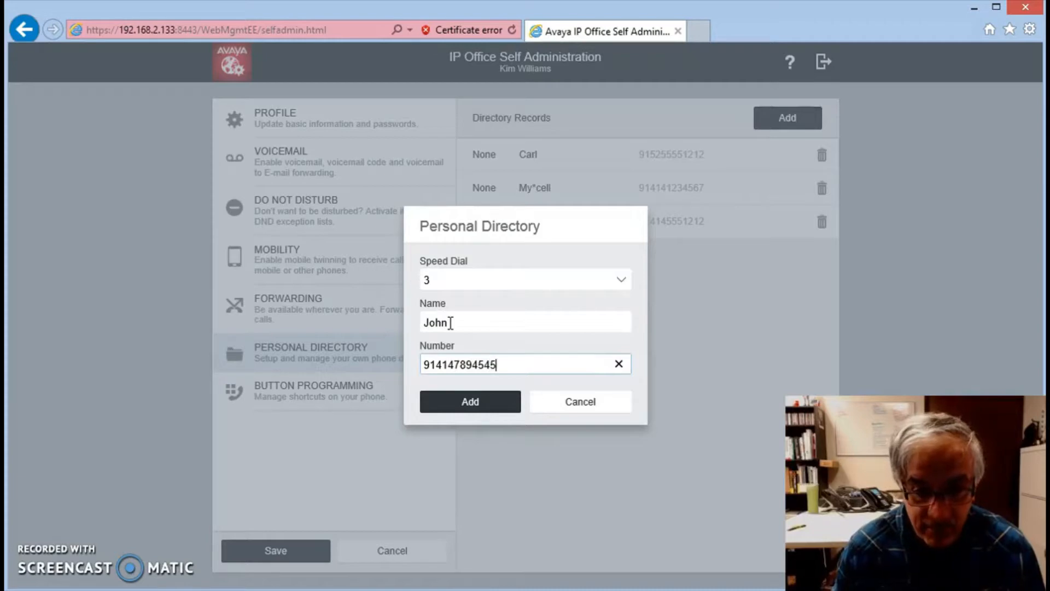
{"action": "left_click", "coordinate": [453, 403]}
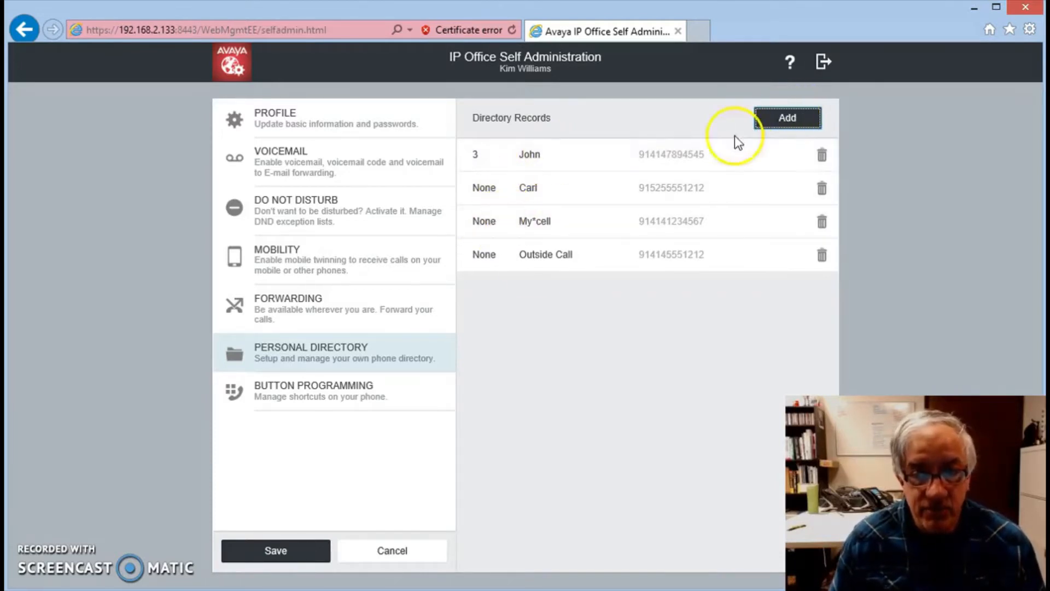
Step: Open the button programming settings and examine which phone buttons are locked and which are free to program
{"action": "left_click", "coordinate": [284, 391]}
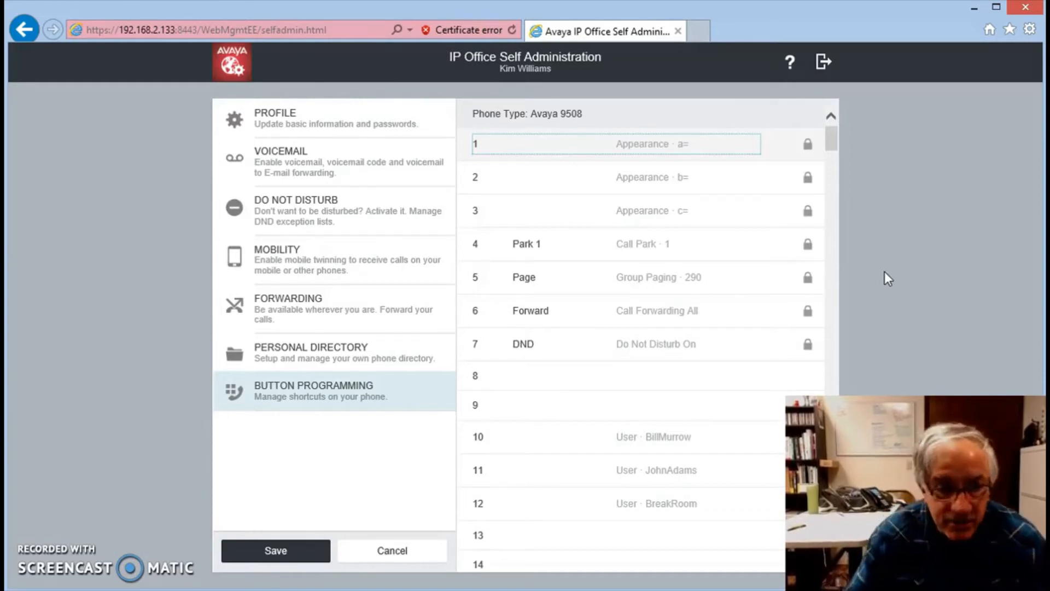
{"action": "left_click", "coordinate": [779, 202]}
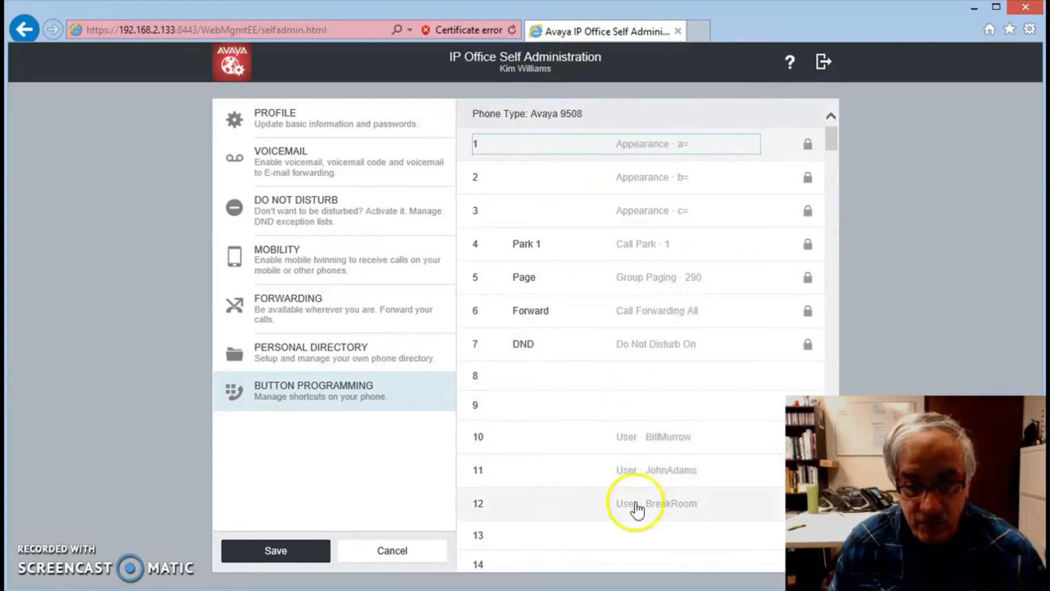
{"action": "mouse_move", "coordinate": [832, 141]}
{"action": "left_mouse_down"}
{"action": "mouse_move", "coordinate": [832, 164]}
{"action": "mouse_move", "coordinate": [830, 140]}
{"action": "left_mouse_up"}
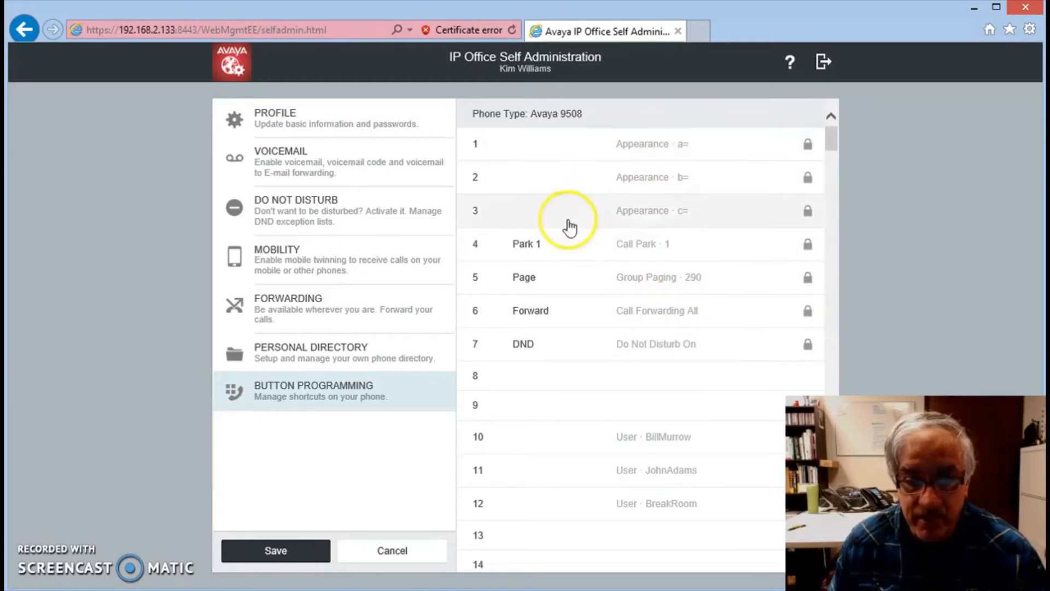
{"action": "mouse_move", "coordinate": [808, 152]}
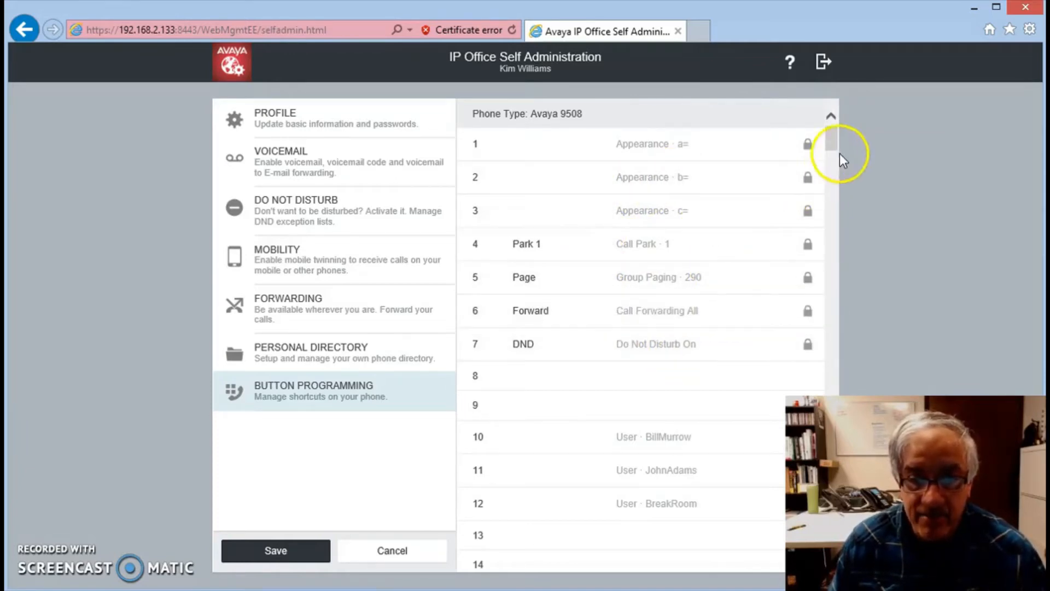
{"action": "left_click_drag", "start_coordinate": [831, 140], "coordinate": [831, 147]}
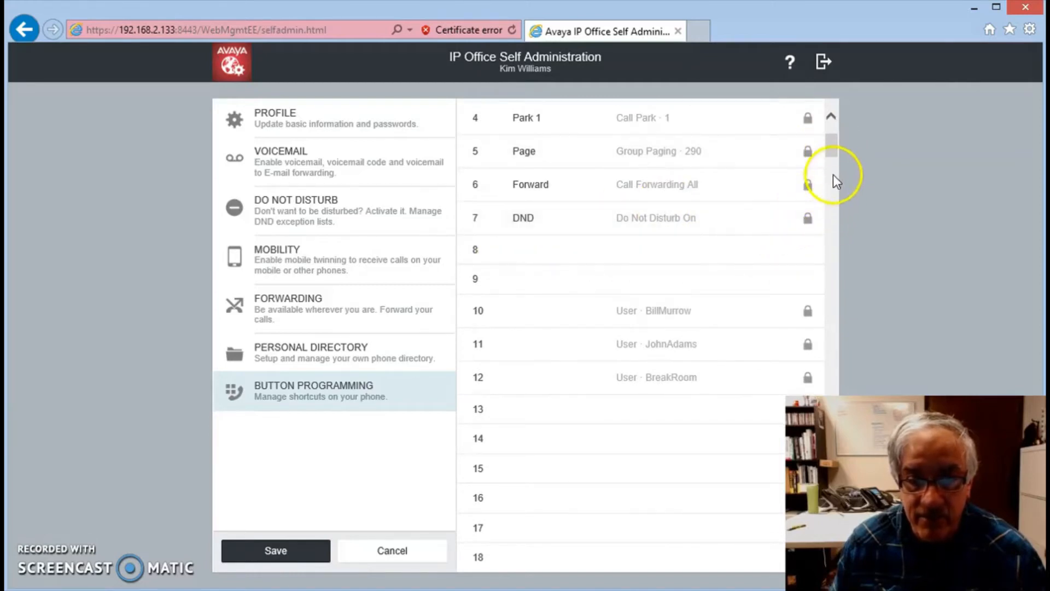
{"action": "mouse_move", "coordinate": [832, 152]}
{"action": "left_mouse_down"}
{"action": "mouse_move", "coordinate": [831, 138]}
{"action": "mouse_move", "coordinate": [831, 153]}
{"action": "left_mouse_up"}
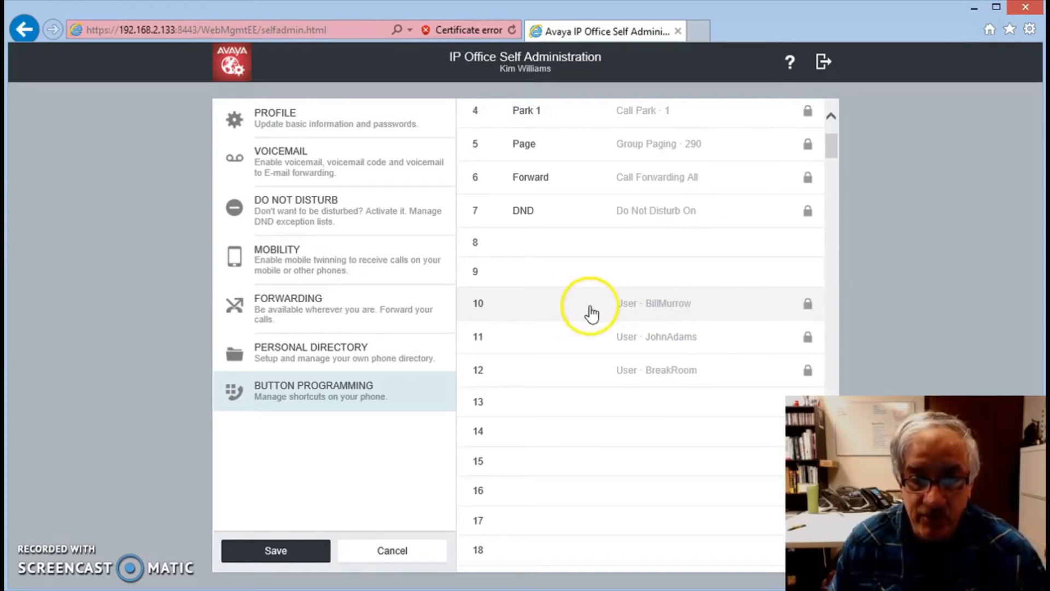
Step: Start programming button 8 with a colleague's first name as its label and User as its action
{"action": "left_click", "coordinate": [544, 247]}
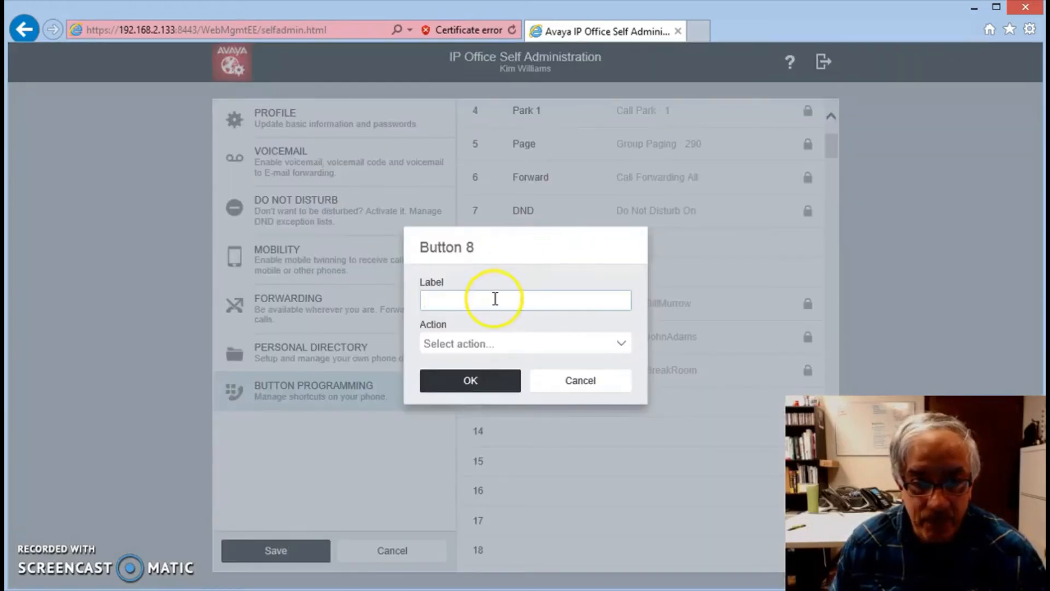
{"action": "type", "text": "T"}
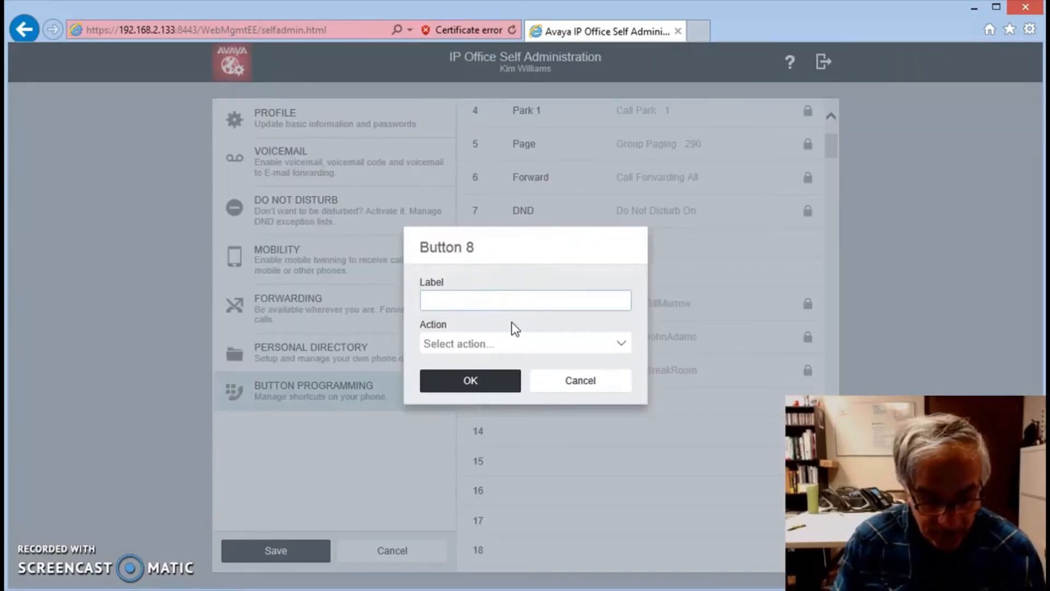
{"action": "type", "text": "ony"}
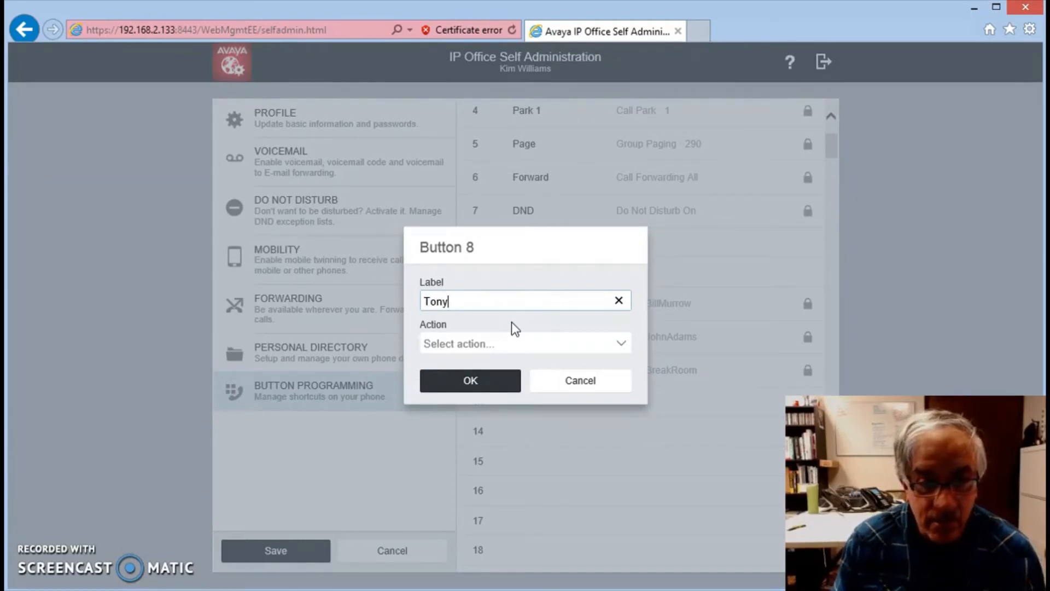
{"action": "left_click", "coordinate": [521, 324]}
{"action": "left_click", "coordinate": [621, 345]}
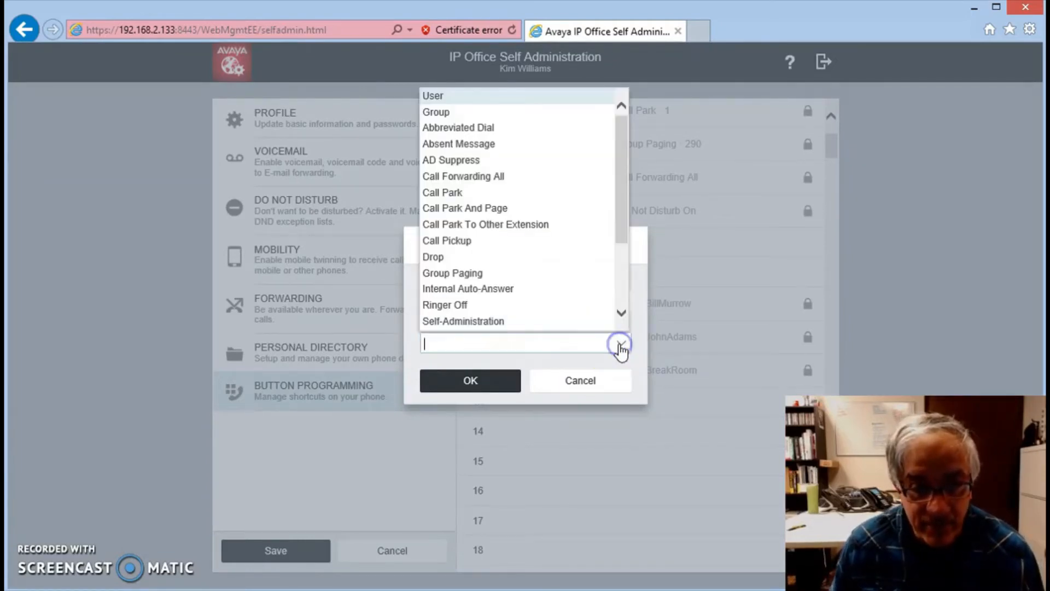
{"action": "left_click", "coordinate": [469, 99]}
Step: Assign the user at extension 205 to button 8, relabel it with that user's first name and save the button settings
{"action": "left_click", "coordinate": [553, 363]}
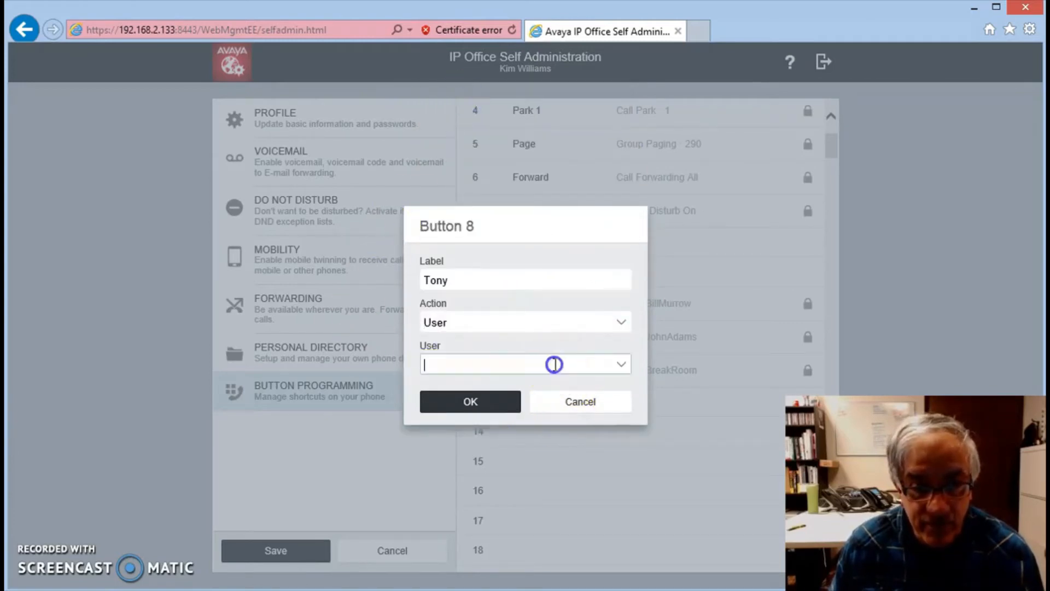
{"action": "left_click", "coordinate": [621, 366]}
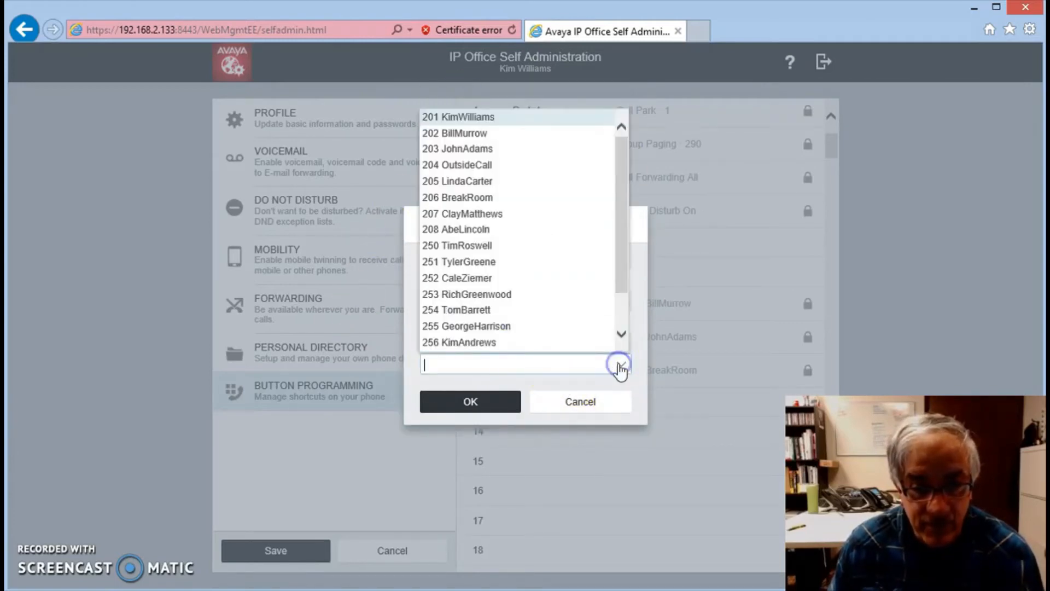
{"action": "left_click", "coordinate": [484, 186]}
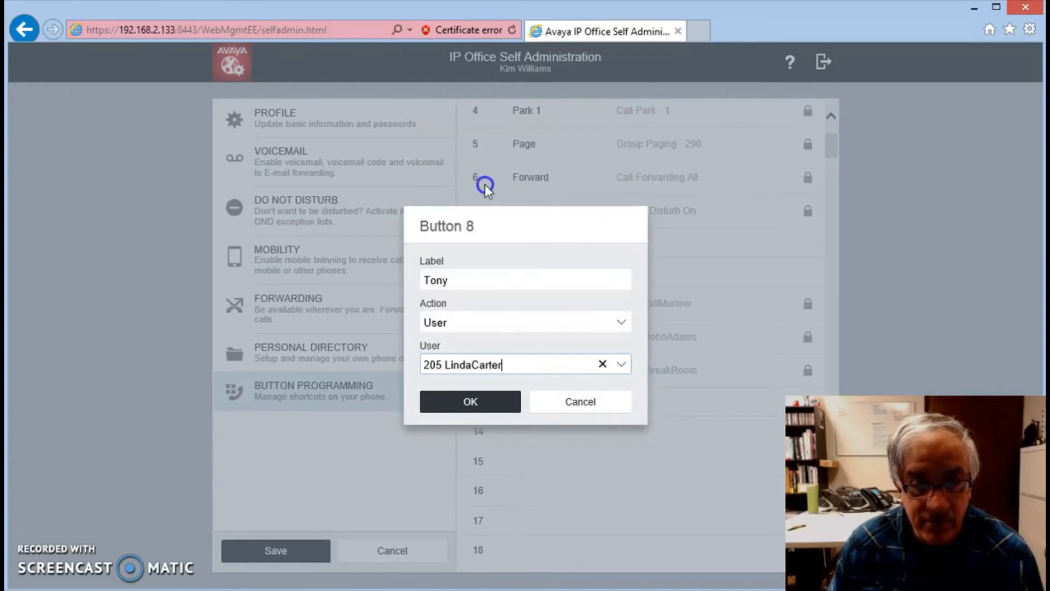
{"action": "double_click", "coordinate": [466, 279]}
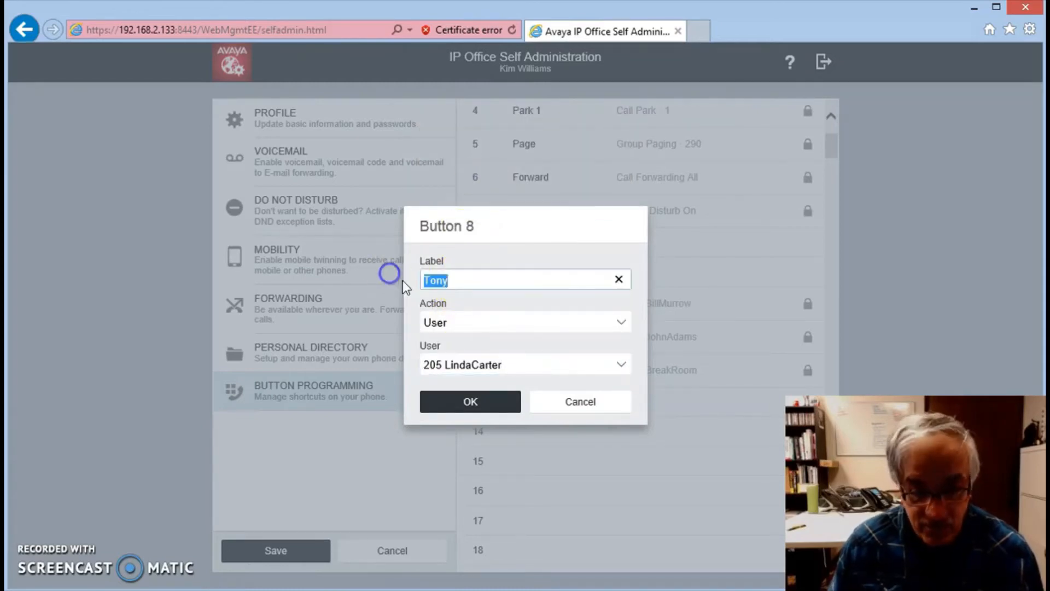
{"action": "type", "text": "Linda"}
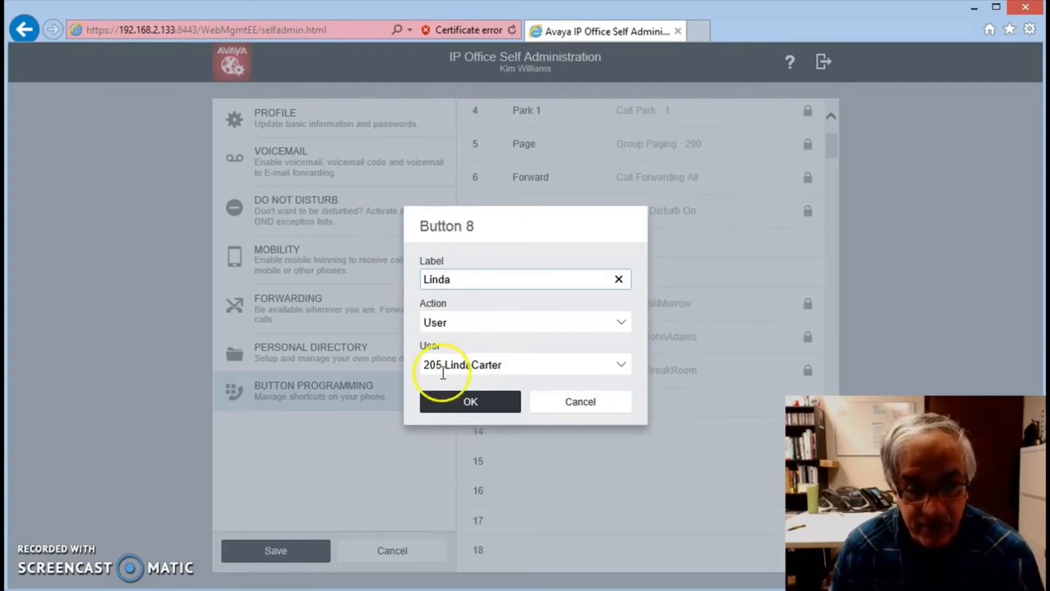
{"action": "left_click", "coordinate": [462, 402]}
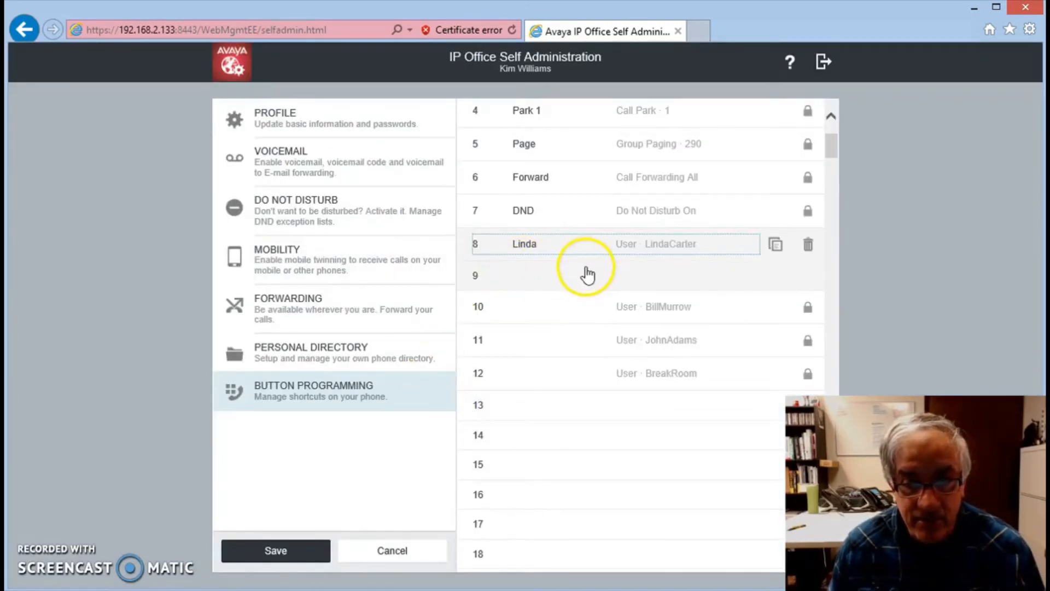
{"action": "left_click", "coordinate": [280, 547]}
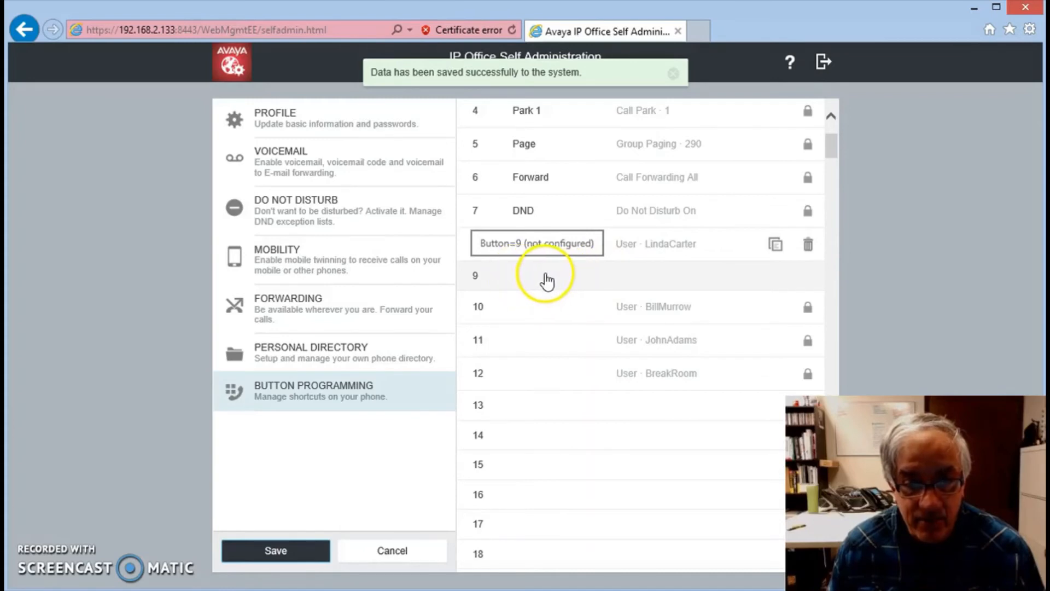
Step: Program button 9 with the Call Pickup action and the label PIckup
{"action": "left_click", "coordinate": [546, 276]}
{"action": "left_click", "coordinate": [488, 303]}
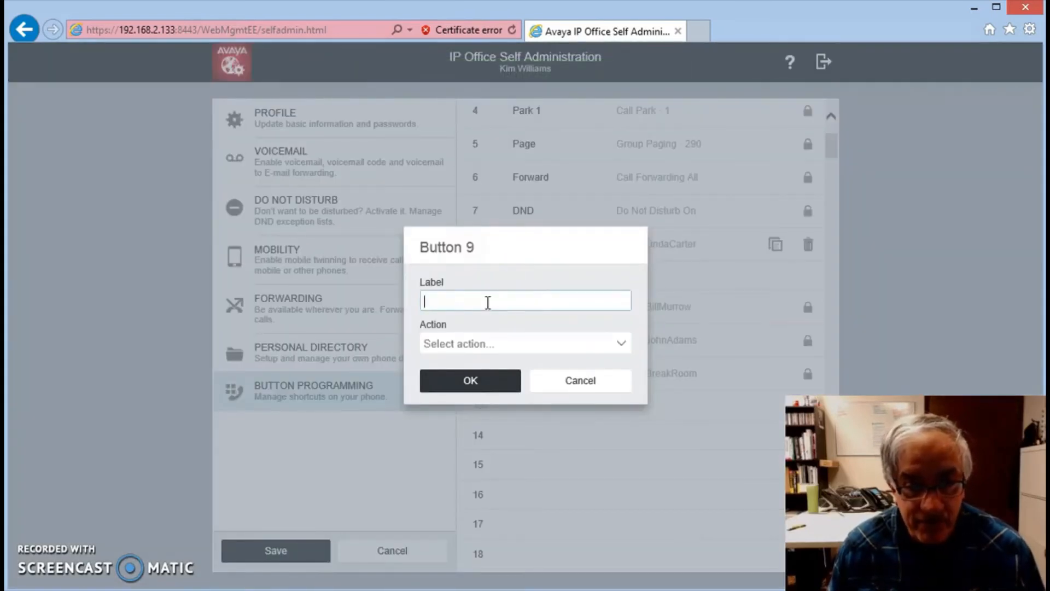
{"action": "left_click", "coordinate": [597, 358]}
{"action": "left_click", "coordinate": [620, 347]}
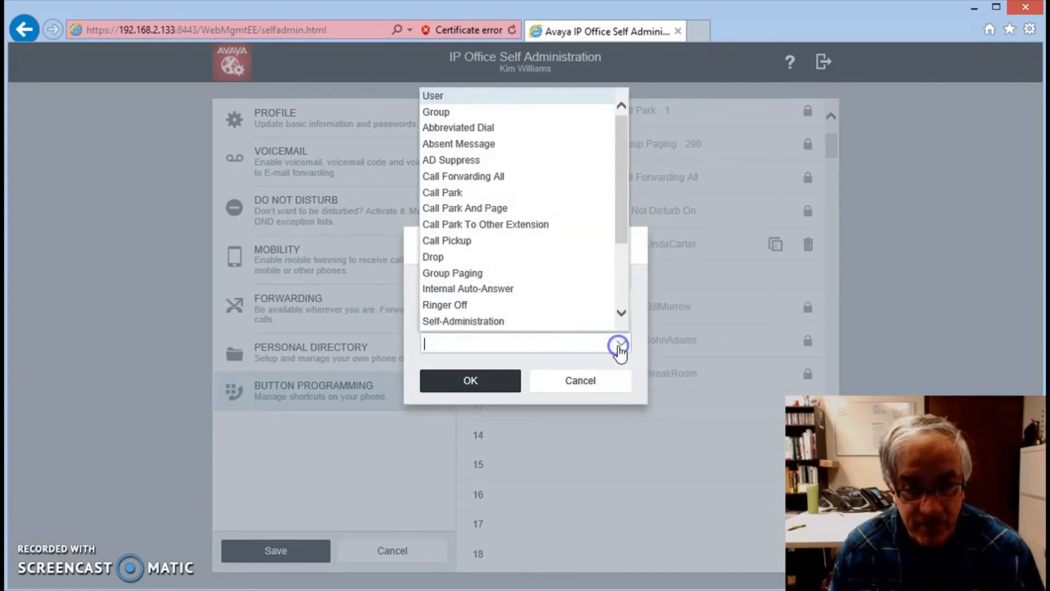
{"action": "left_click", "coordinate": [547, 242]}
{"action": "left_click", "coordinate": [466, 298]}
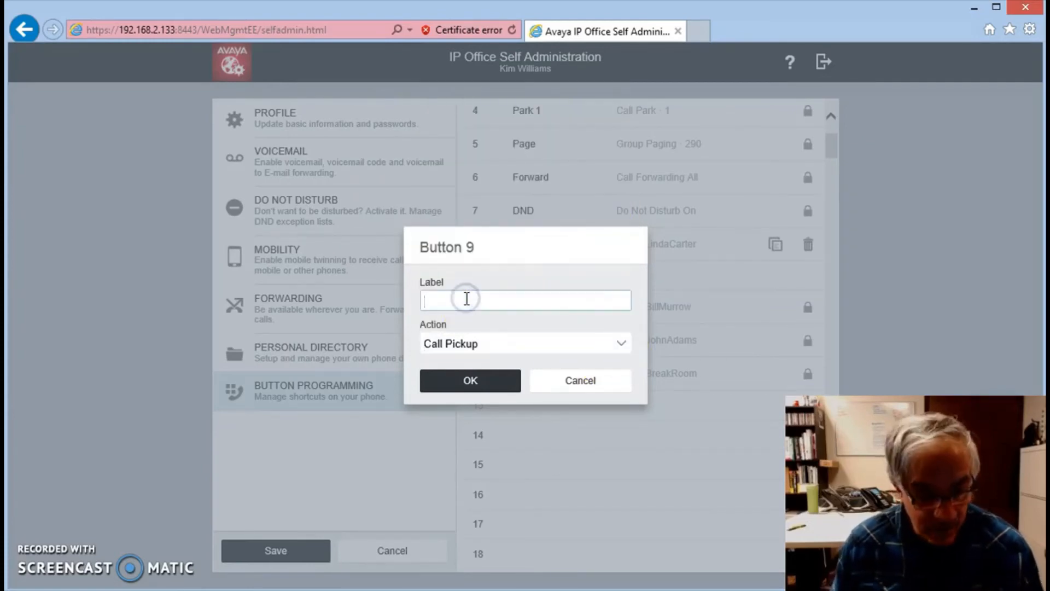
{"action": "type", "text": "Plckup"}
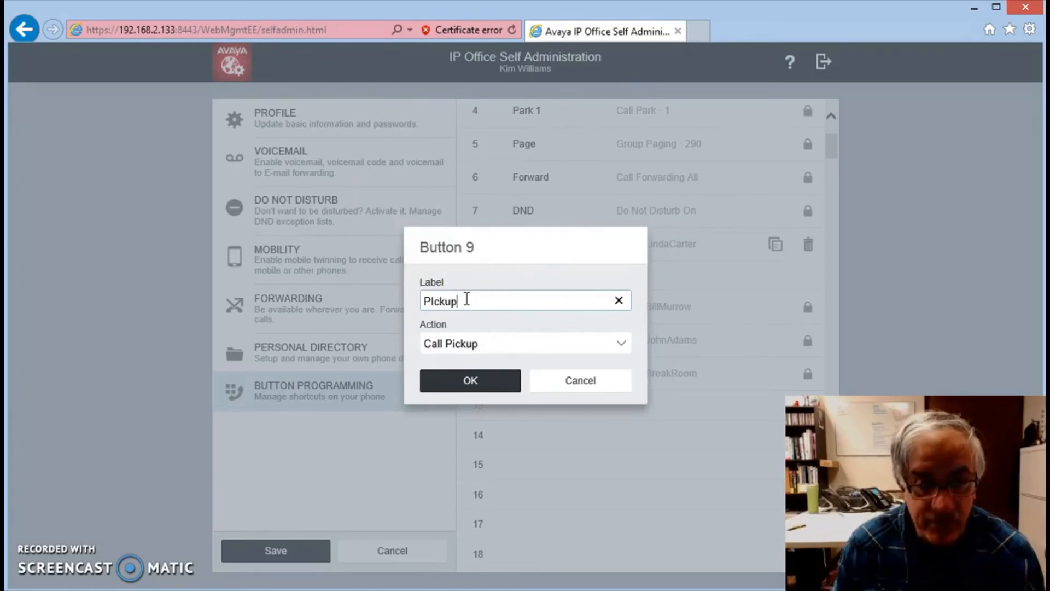
{"action": "left_click", "coordinate": [485, 386]}
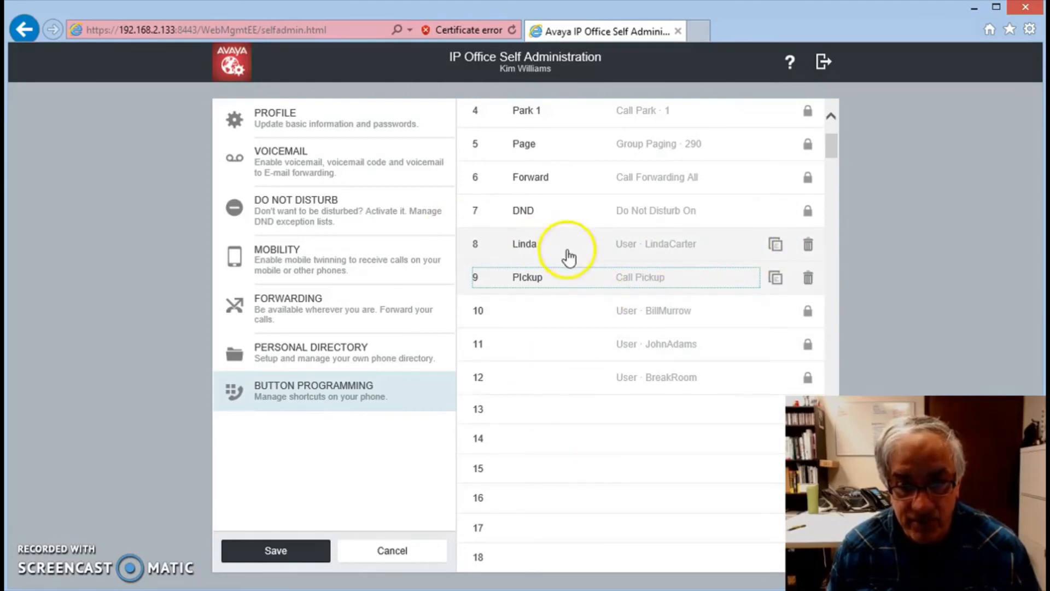
Step: Try to copy button 8's user shortcut to the unprogrammed button 13
{"action": "left_click", "coordinate": [776, 244]}
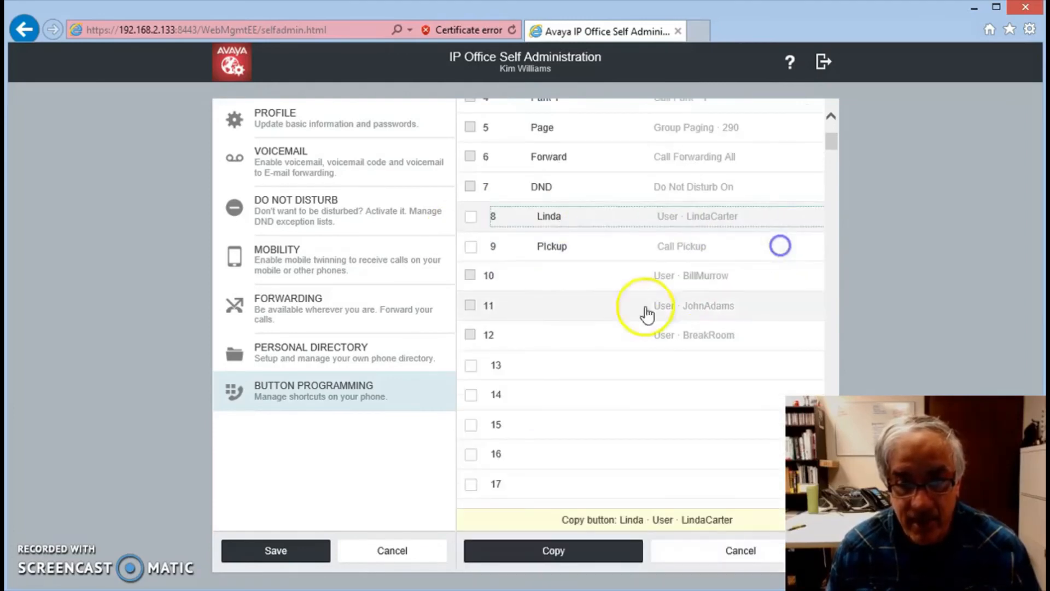
{"action": "left_click", "coordinate": [567, 364]}
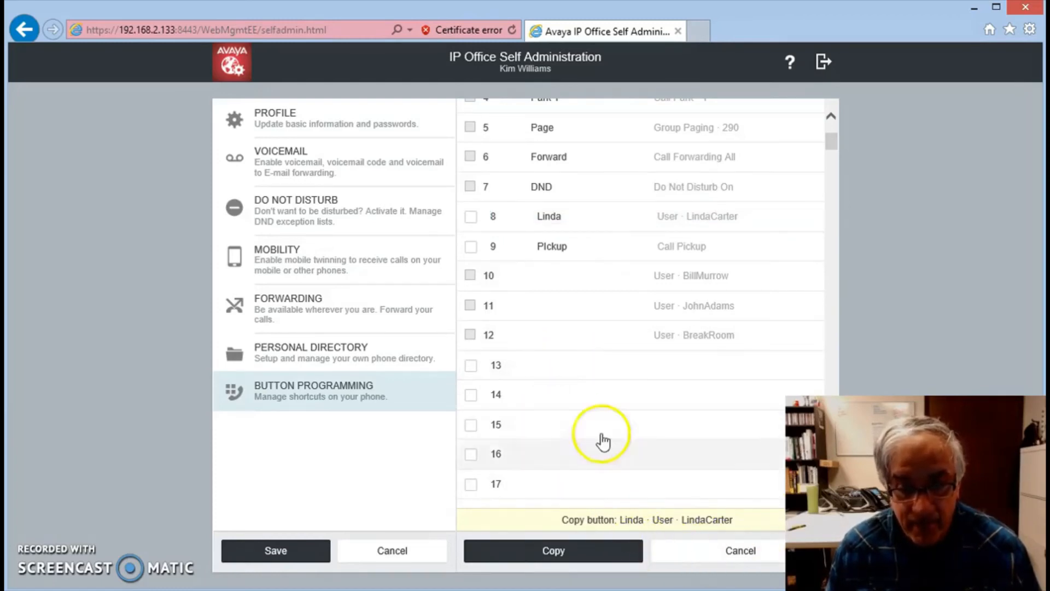
{"action": "right_click", "coordinate": [556, 364]}
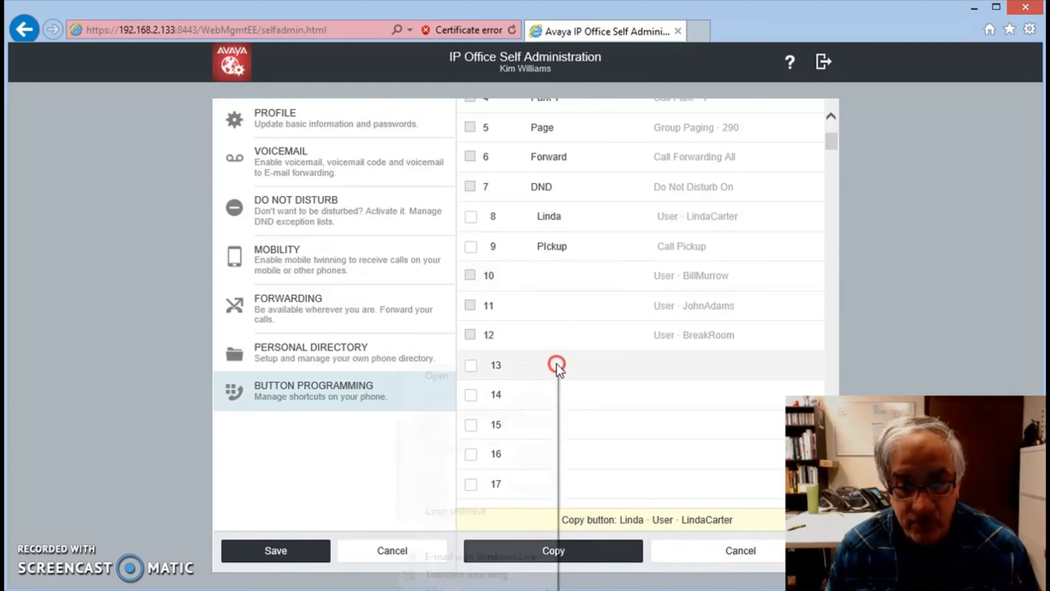
{"action": "left_click", "coordinate": [646, 403]}
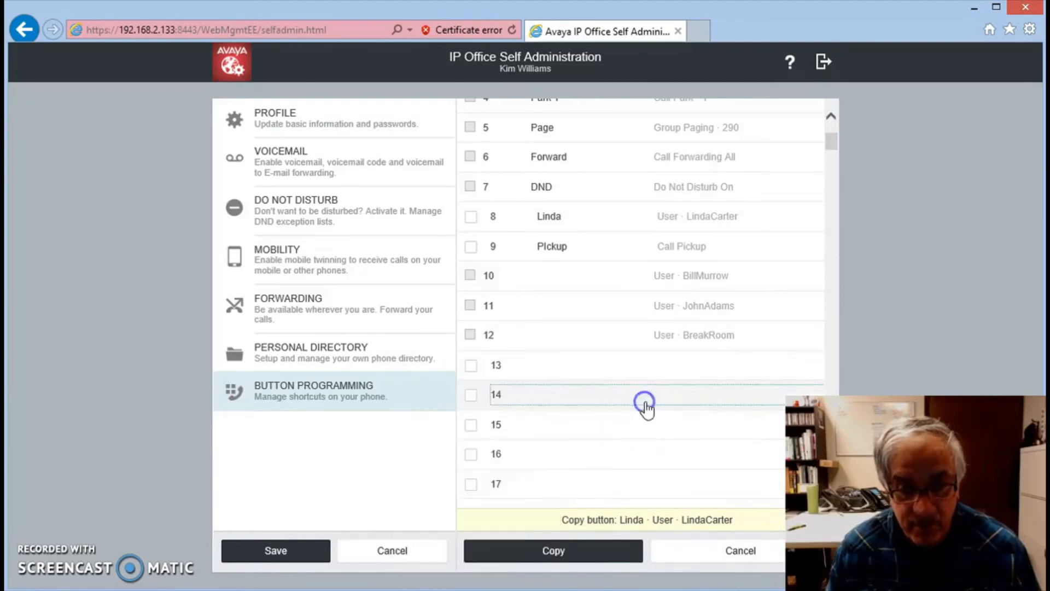
{"action": "left_click", "coordinate": [577, 365]}
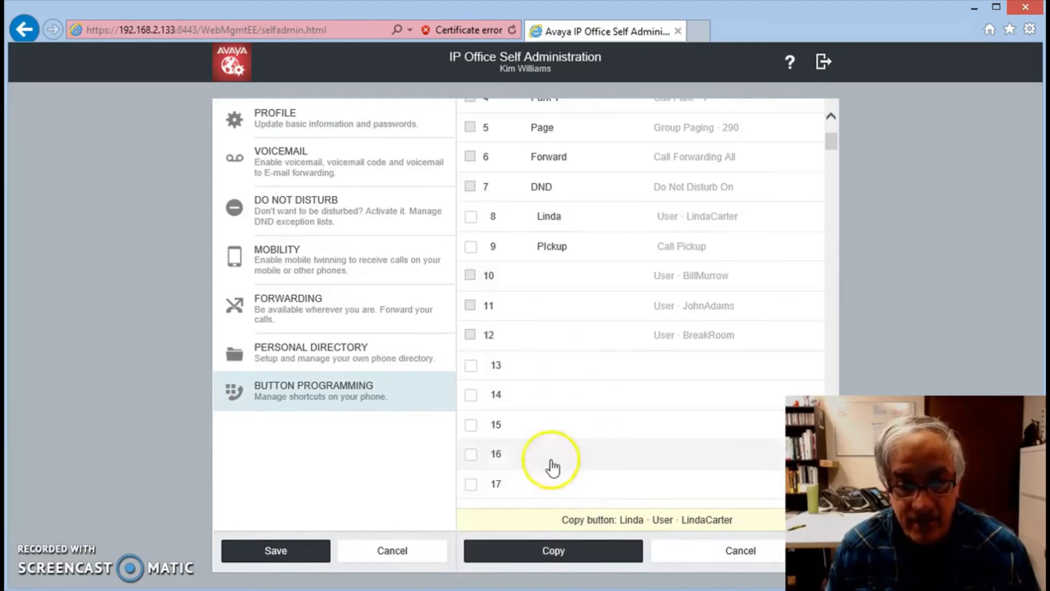
{"action": "left_click", "coordinate": [616, 555]}
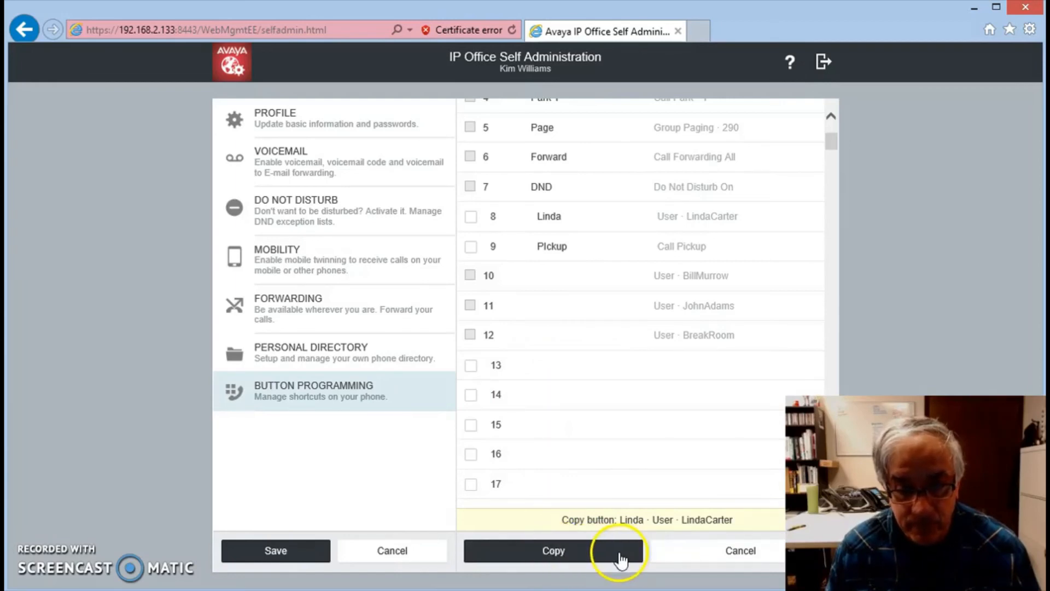
Step: Save the button programming and log out of the self-administration session
{"action": "left_click", "coordinate": [278, 551]}
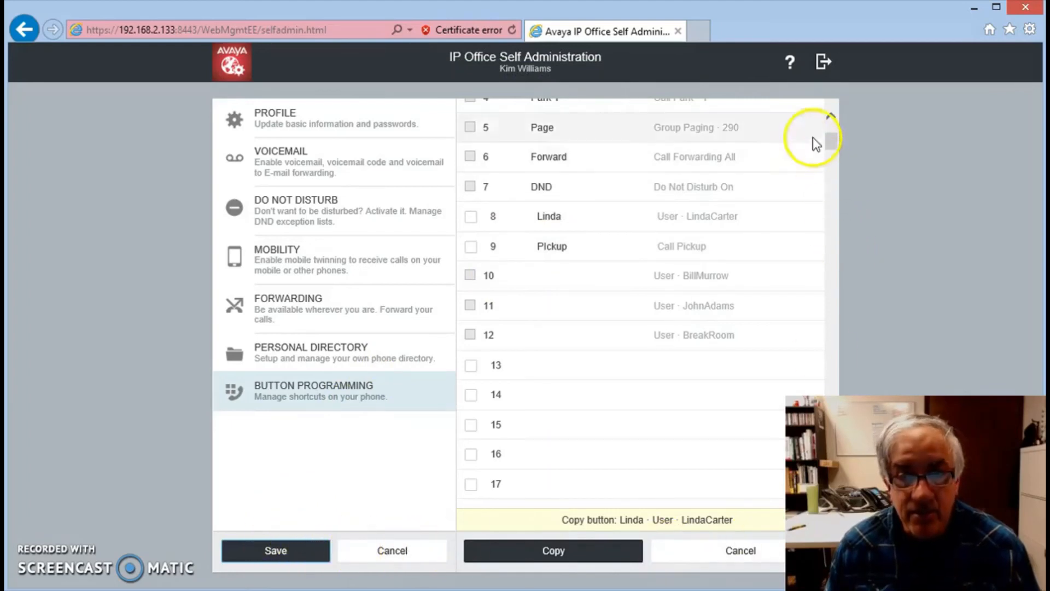
{"action": "left_click", "coordinate": [823, 65]}
{"action": "left_click", "coordinate": [469, 344]}
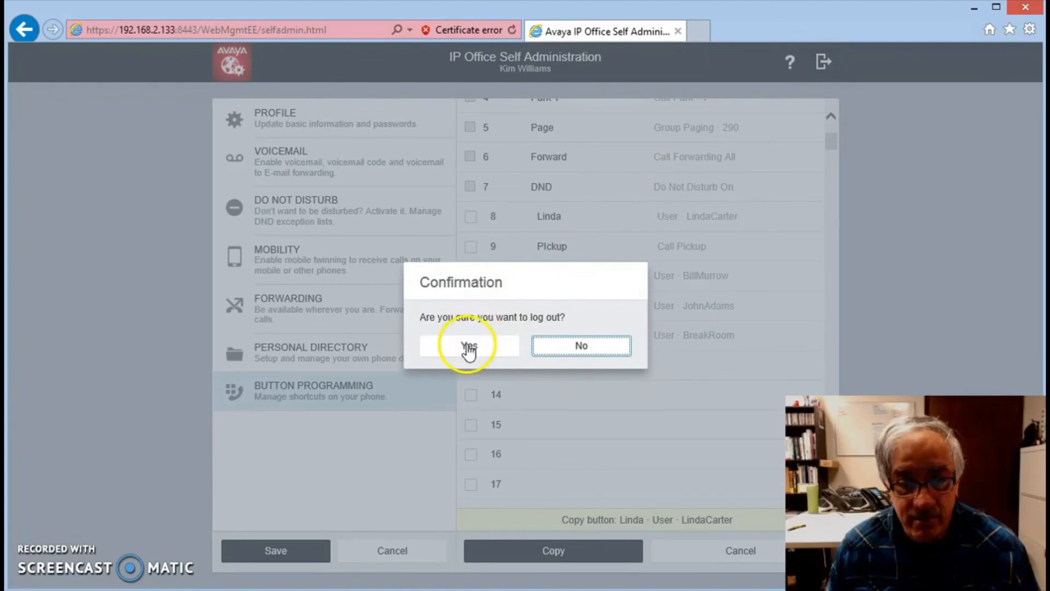